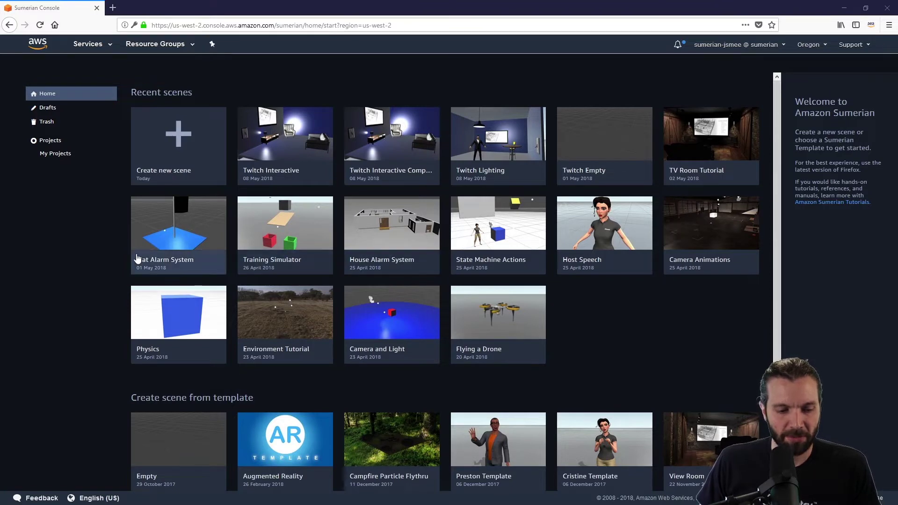
- Look through the recent scenes and the scene templates on the dashboard
scroll(141, 259, down, 3)
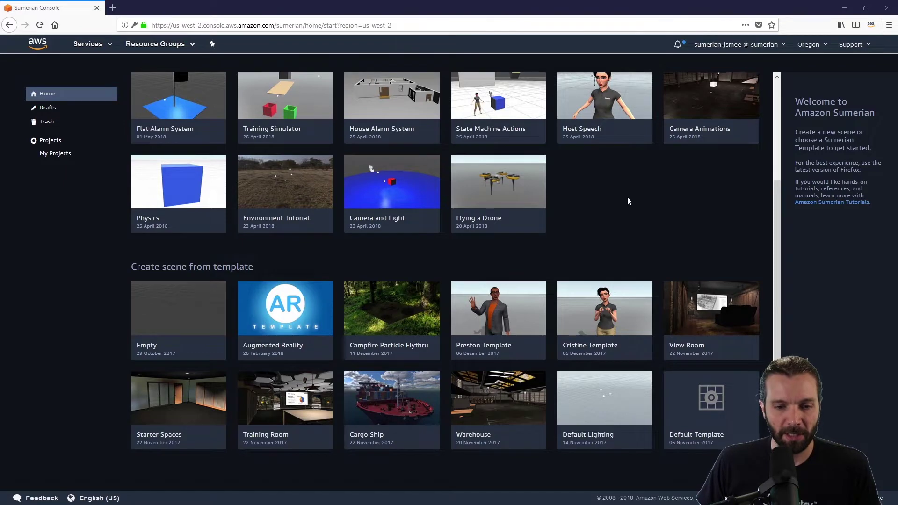
scroll(627, 198, up, 2)
scroll(627, 200, up, 2)
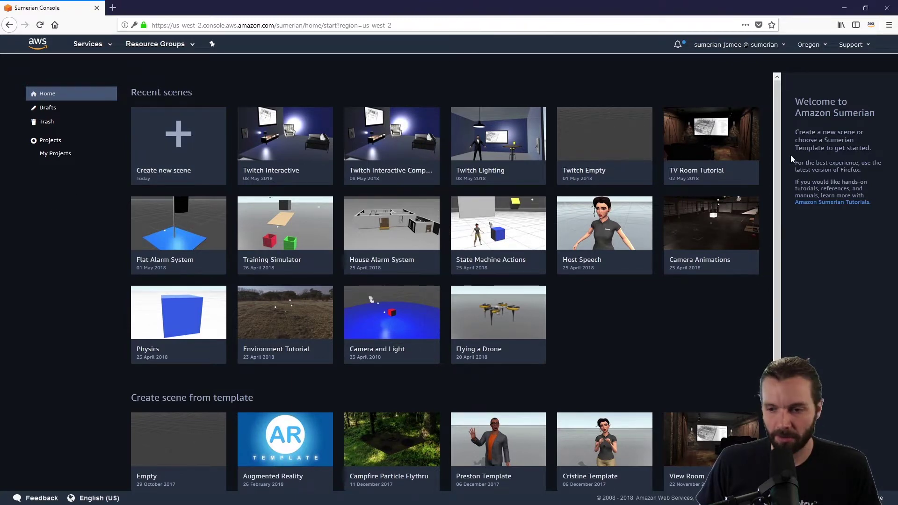
scroll(608, 398, down, 5)
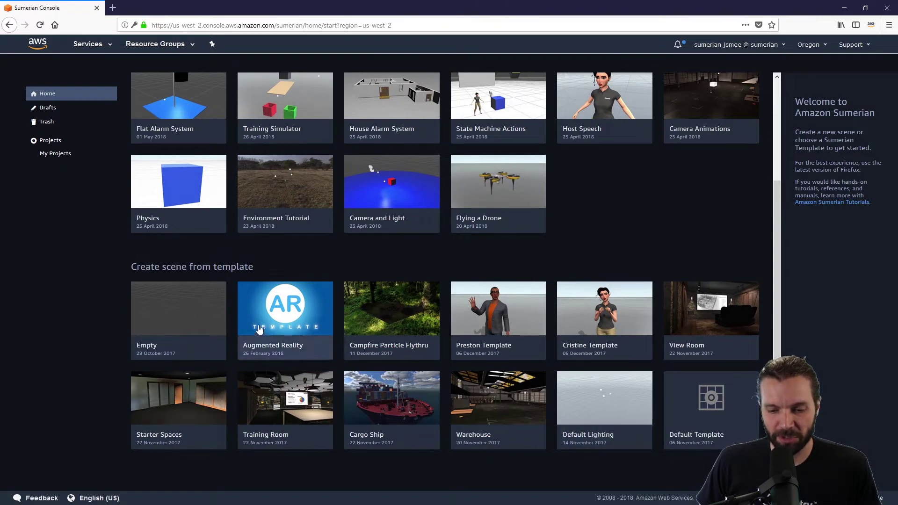
scroll(152, 249, up, 2)
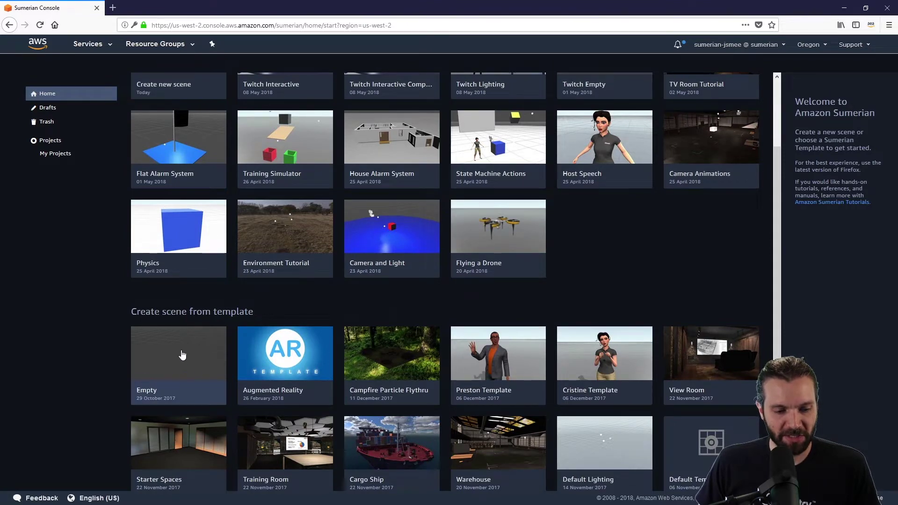
scroll(183, 355, up, 3)
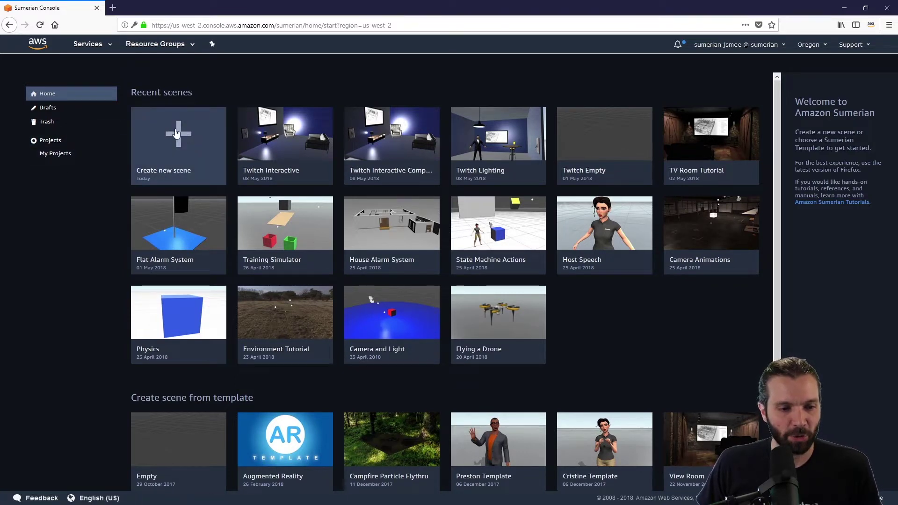
- Create a new blank scene named "User Interface Intro" and close its state machine editor
click(177, 134)
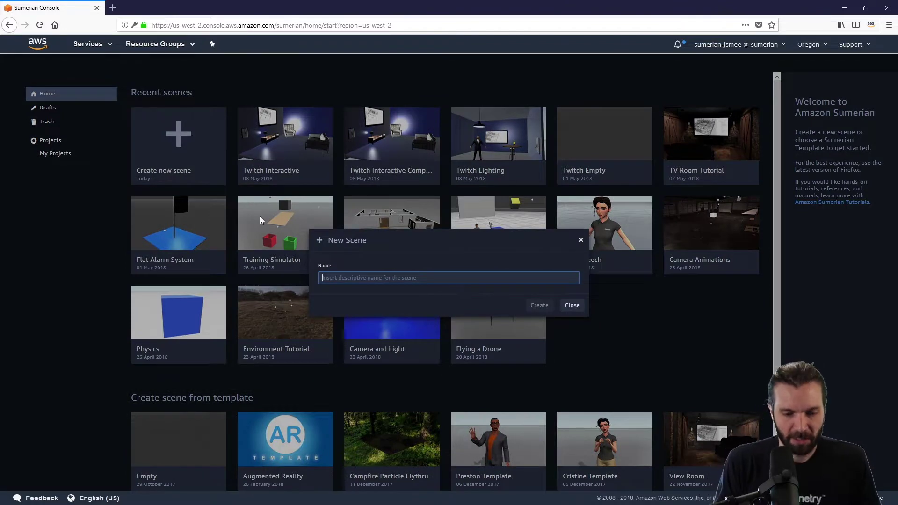
text(User INter)
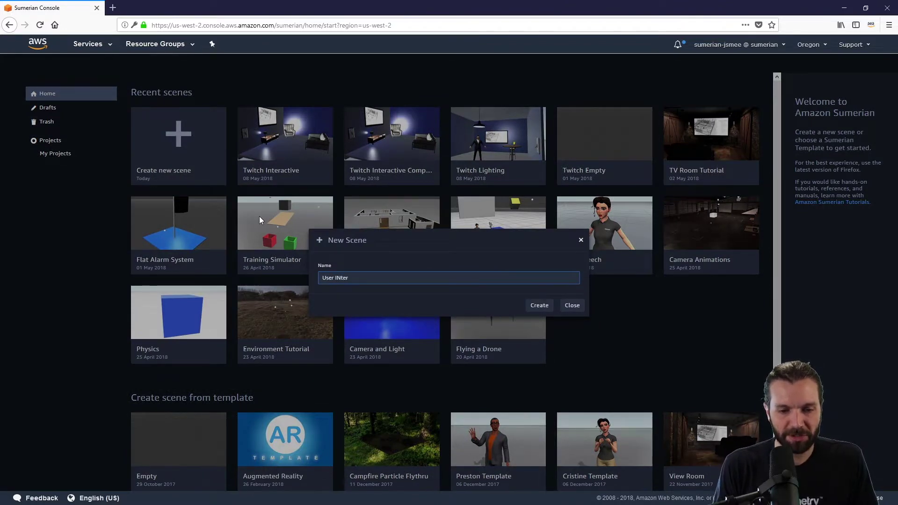
key(BackSpace)
text(nterfa)
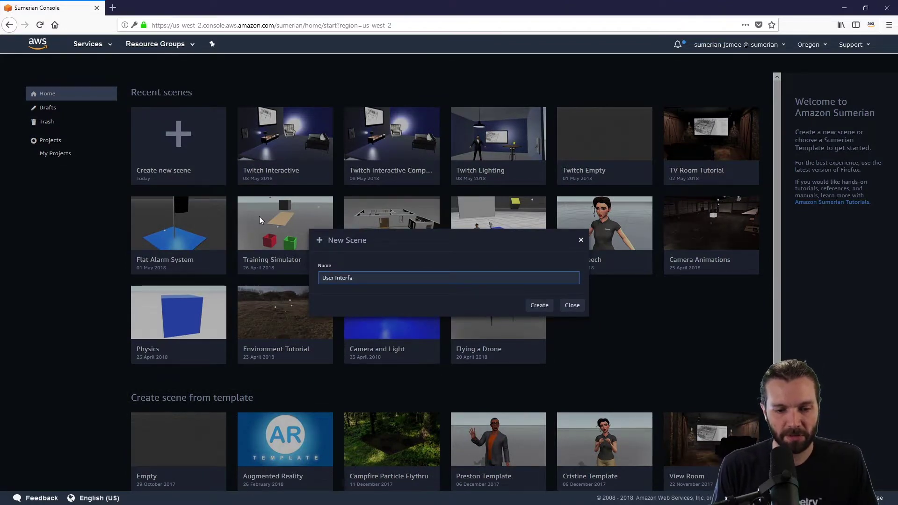
text(ce Demo)
key(Return)
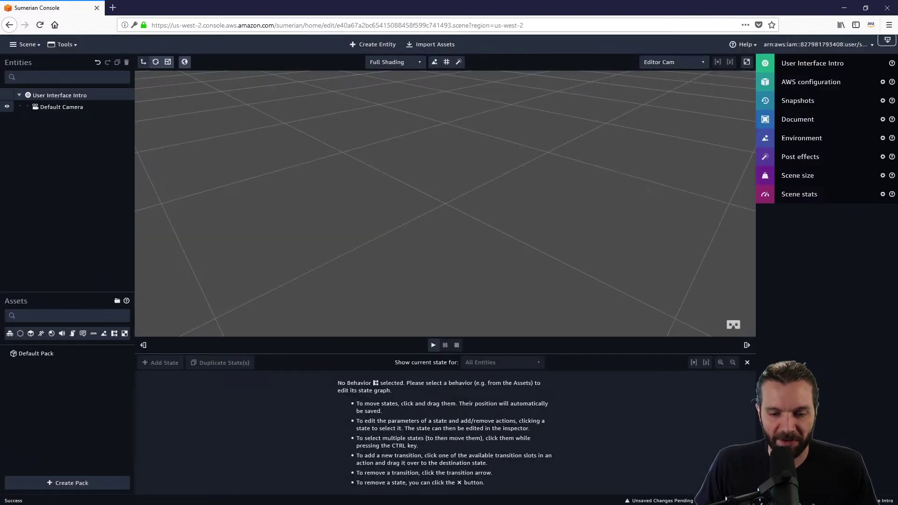
click(747, 362)
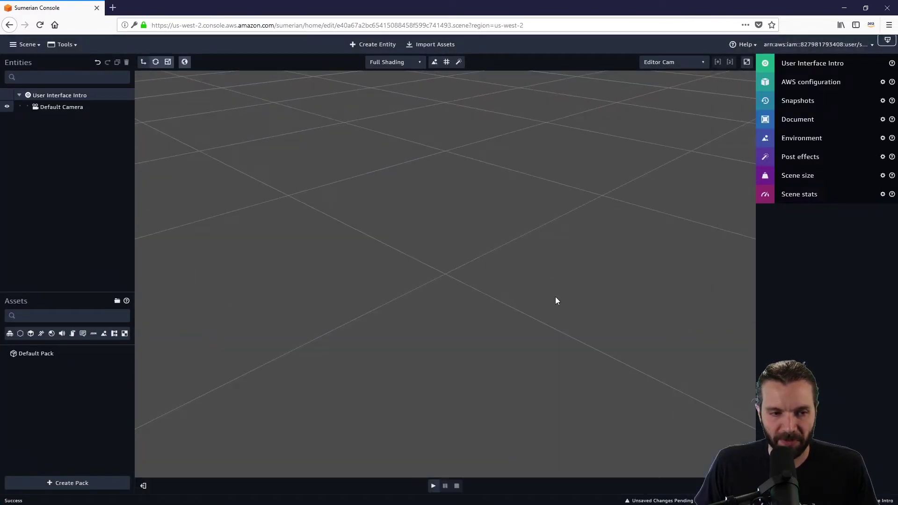
- Examine the empty scene's grid from several angles and distances with the editor camera
drag(555, 298, 449, 246)
drag(554, 252, 534, 233)
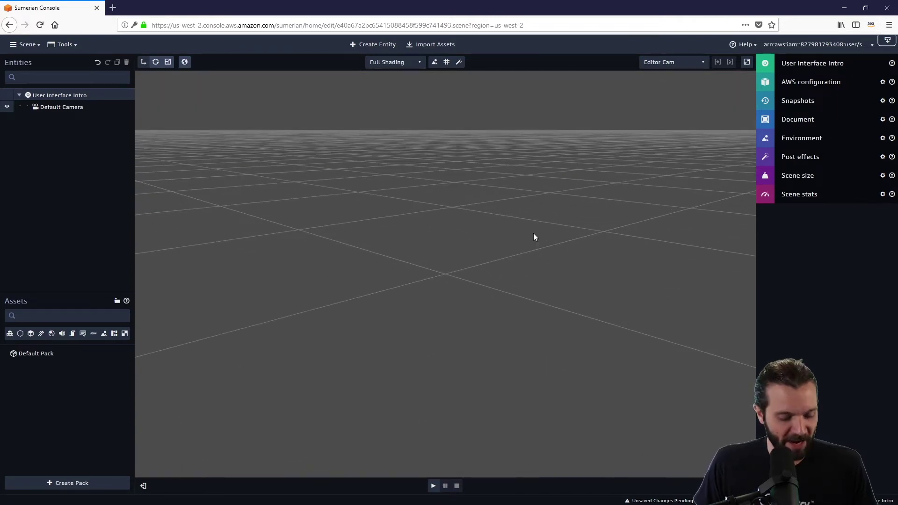
scroll(433, 259, down, 5)
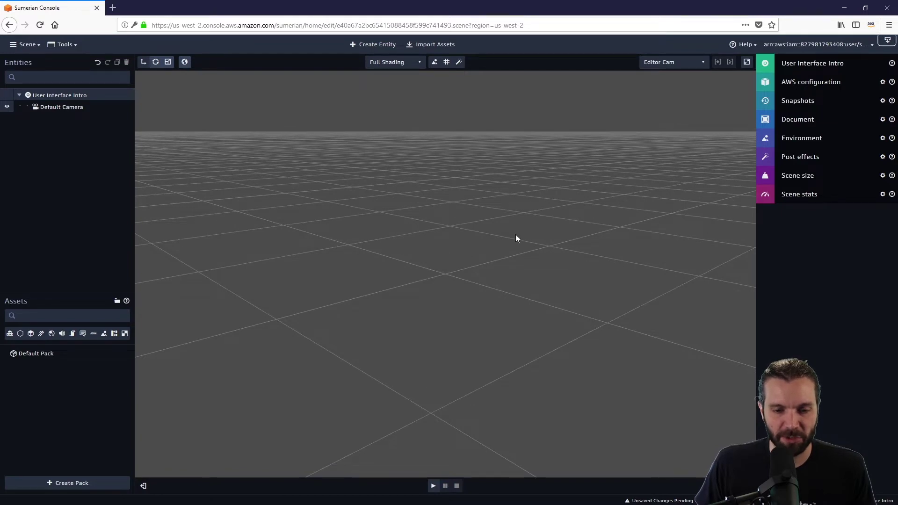
drag(516, 236, 356, 136)
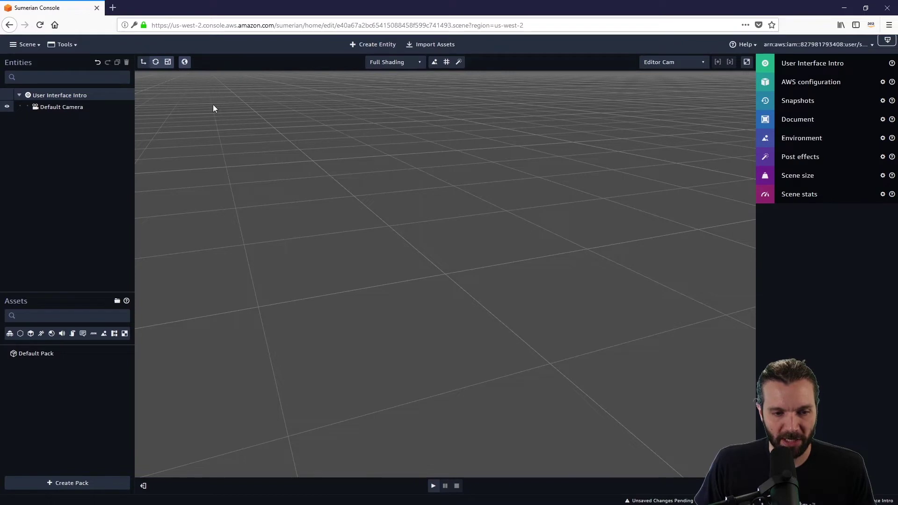
drag(368, 275, 377, 266)
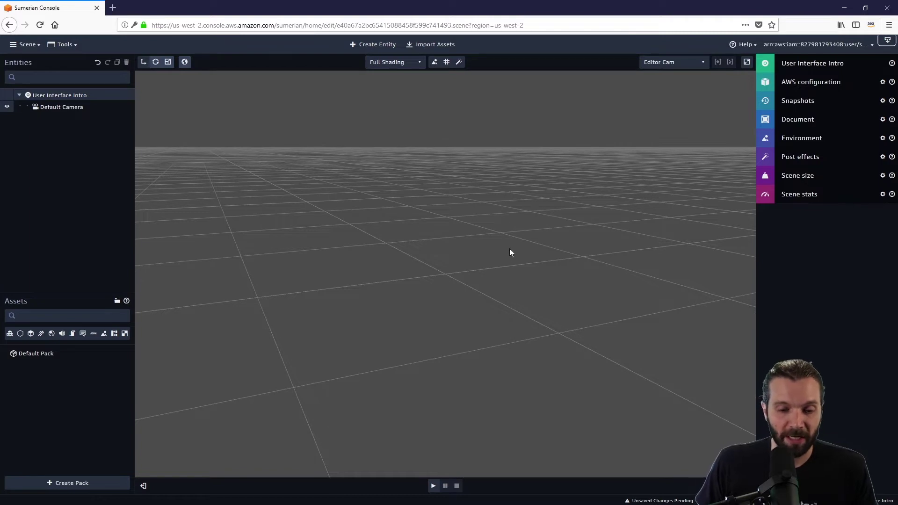
drag(509, 248, 470, 254)
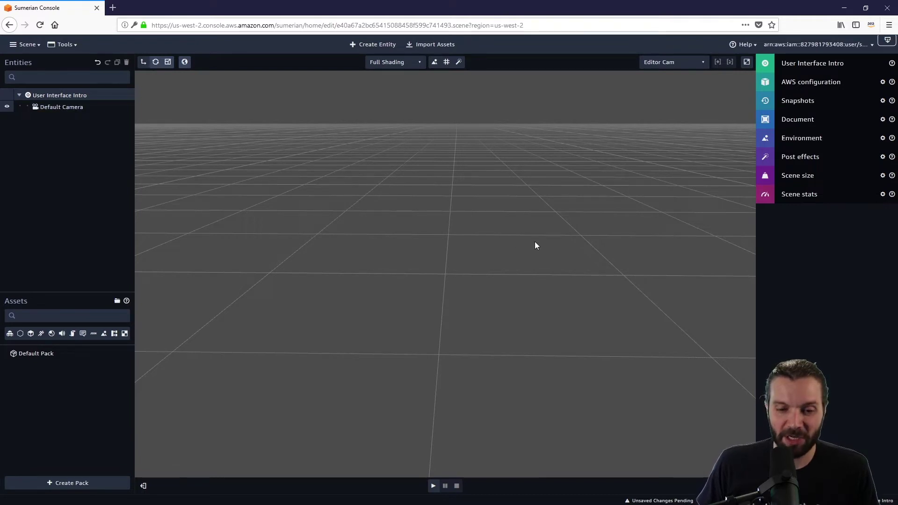
drag(533, 296, 492, 291)
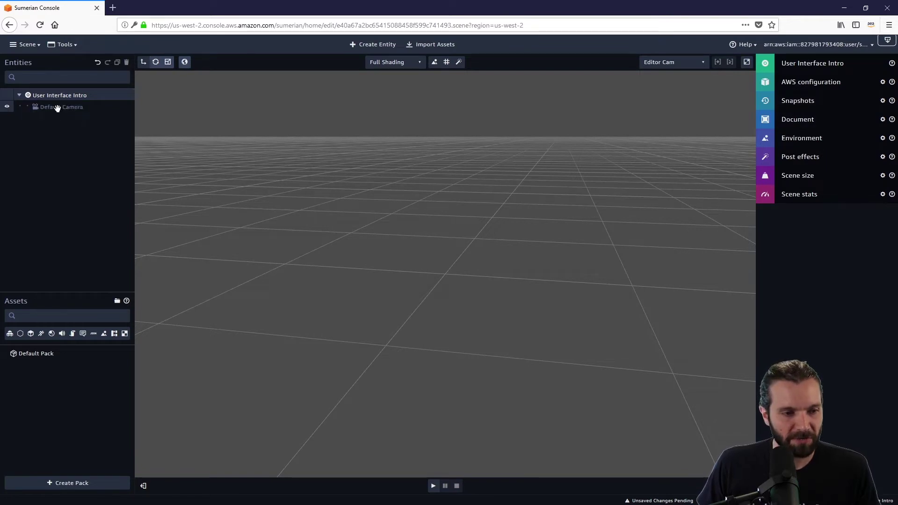
- Review the available scene commands and the list of editor tools without choosing any
click(28, 44)
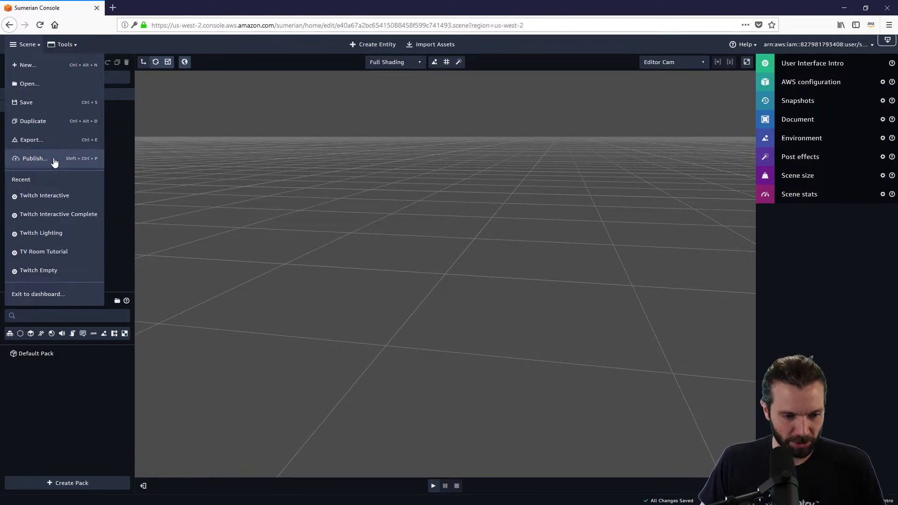
click(127, 153)
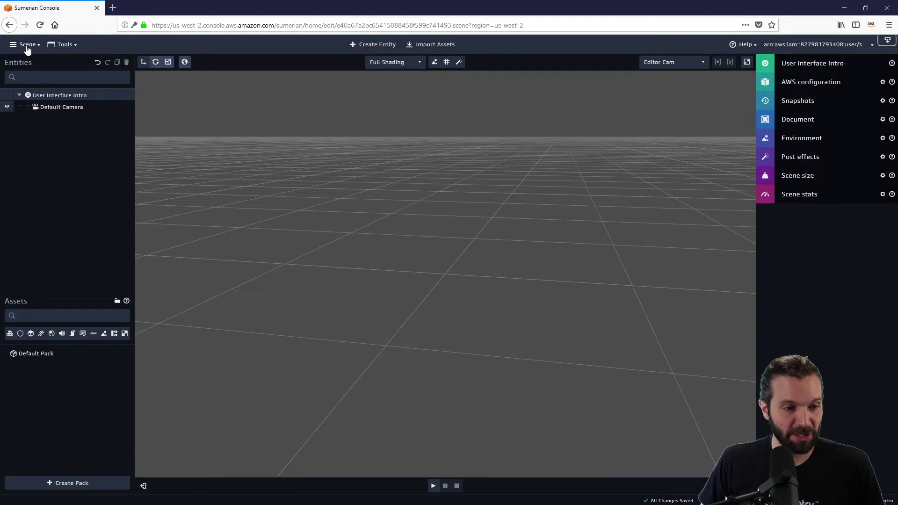
click(76, 47)
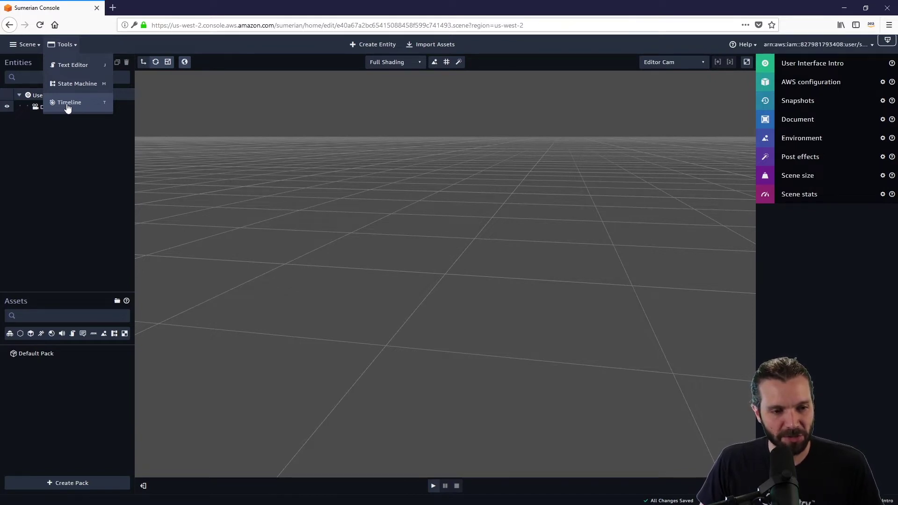
click(74, 45)
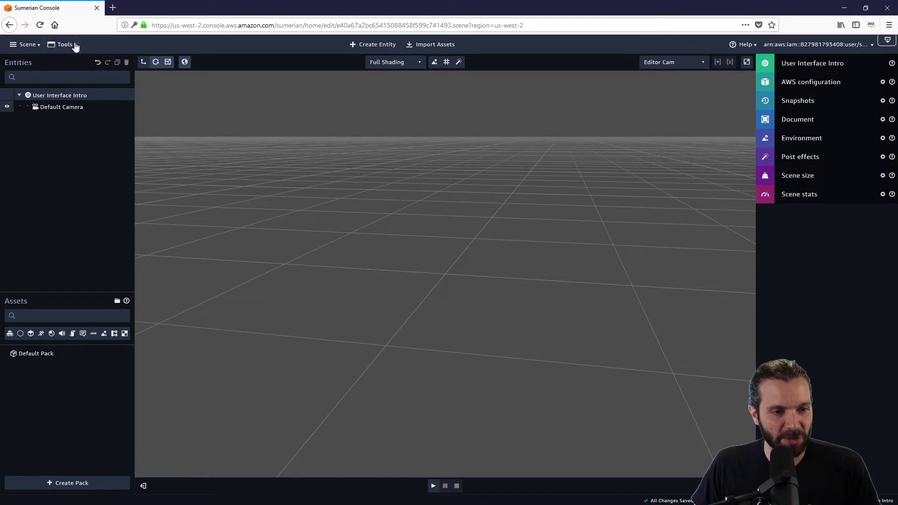
- Review the entity types that can be created and add a 3D box primitive to the scene
click(387, 46)
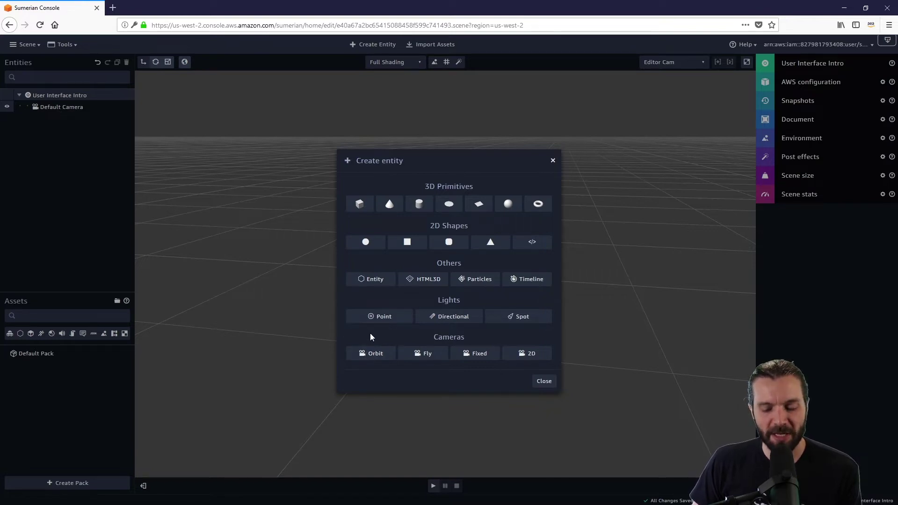
click(544, 381)
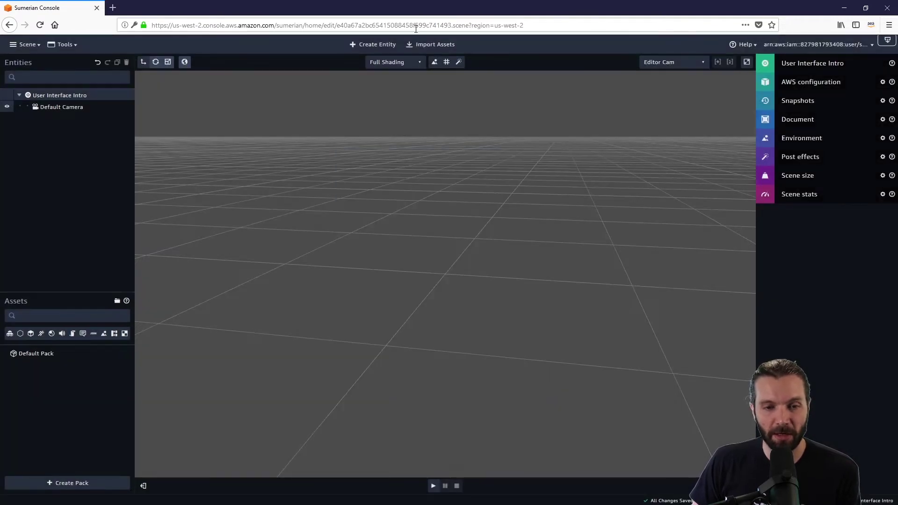
click(369, 46)
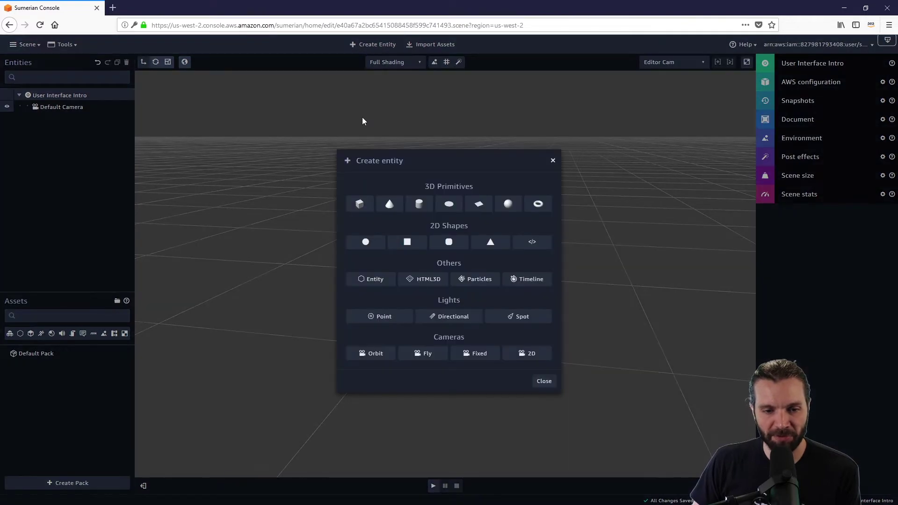
click(360, 204)
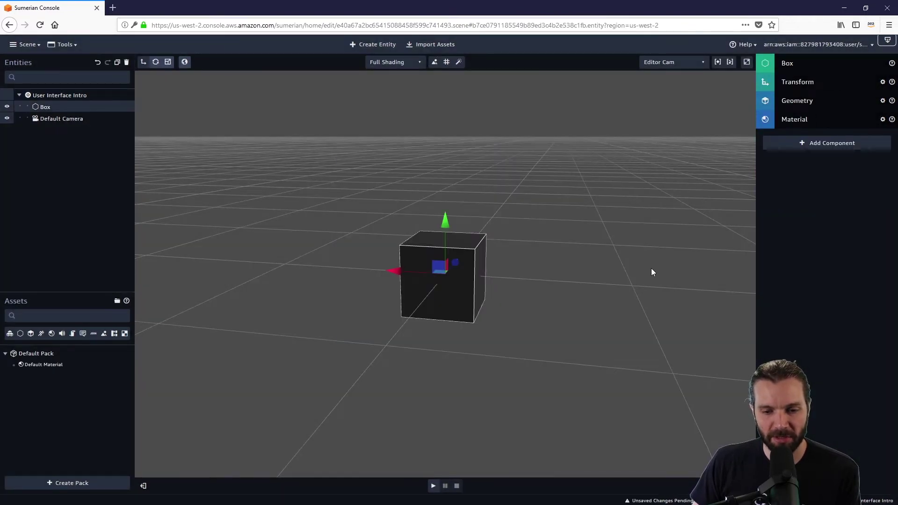
drag(652, 271, 567, 278)
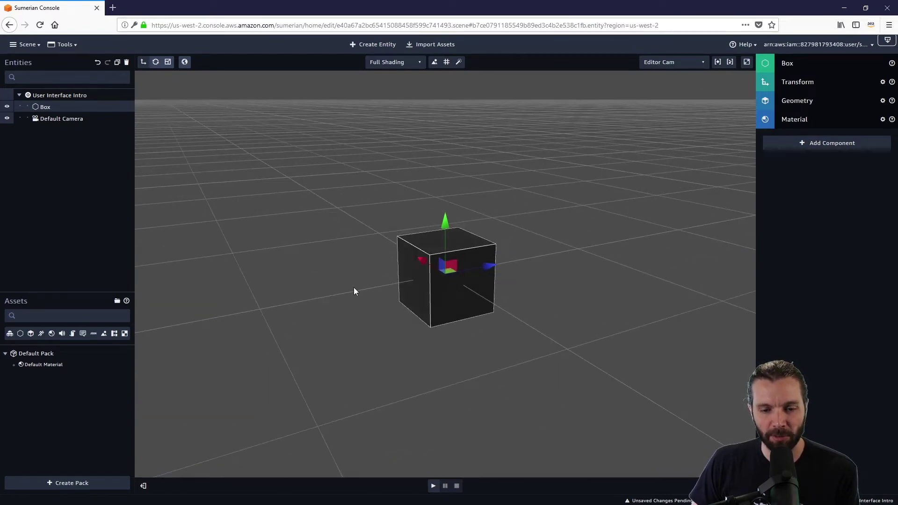
- Browse the importable assets in the library down to the Jukedeck music packs, and close it without importing anything
click(448, 44)
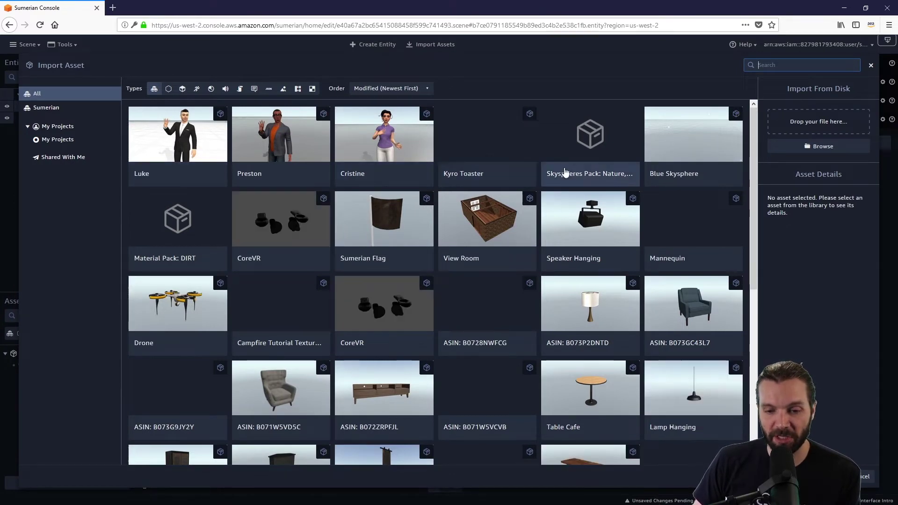
scroll(627, 202, down, 3)
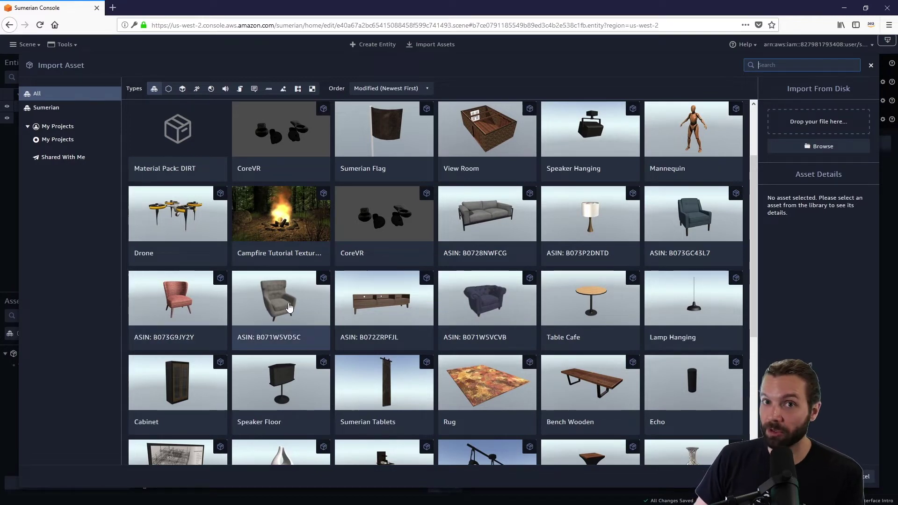
scroll(292, 300, down, 2)
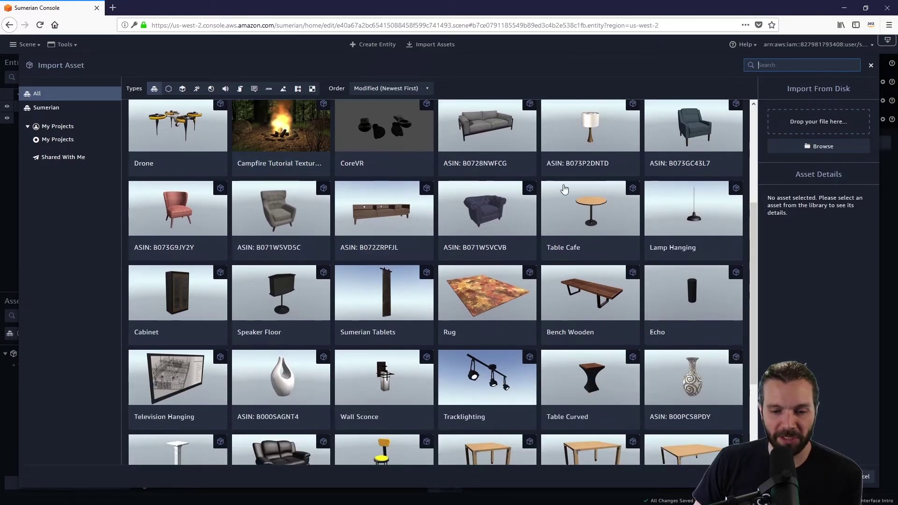
scroll(564, 189, down, 4)
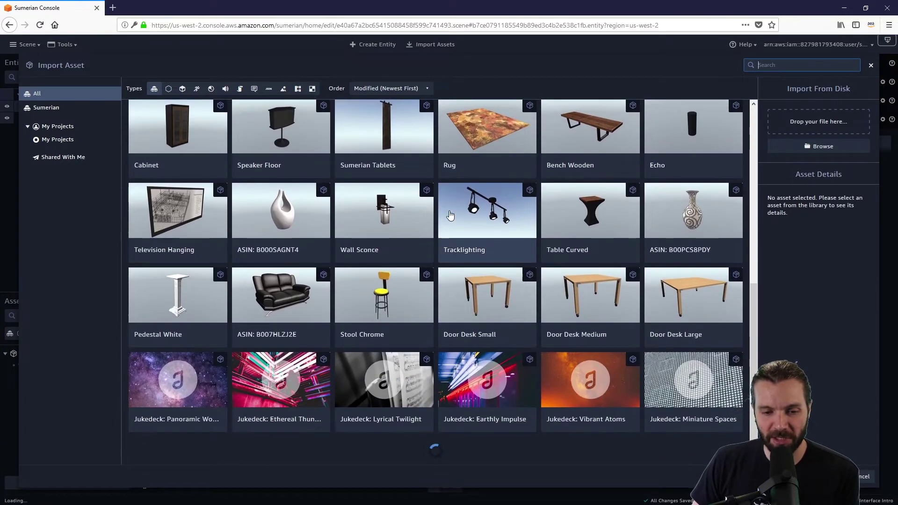
scroll(450, 215, up, 3)
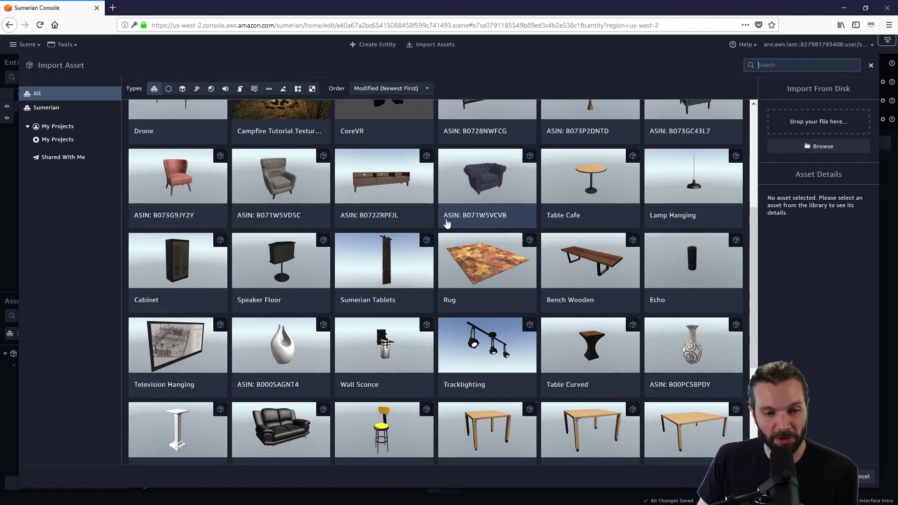
scroll(489, 219, up, 3)
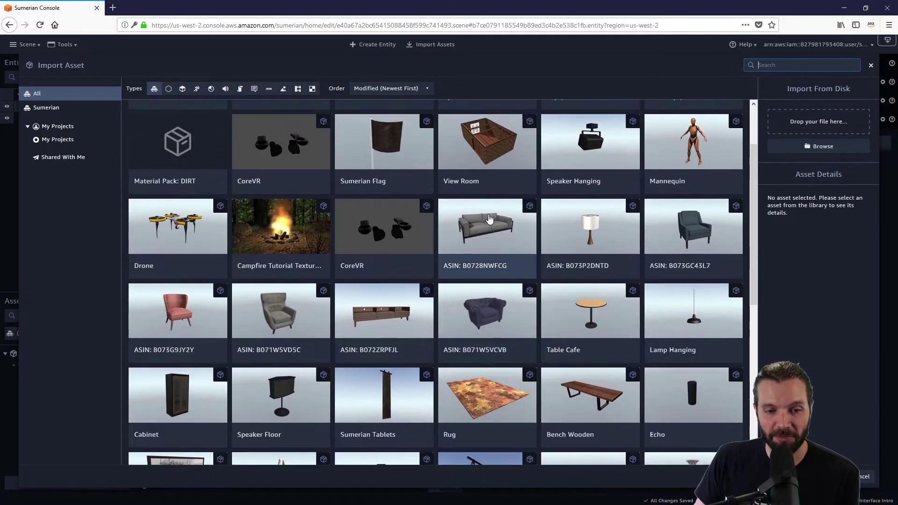
scroll(490, 219, down, 1)
scroll(489, 219, up, 1)
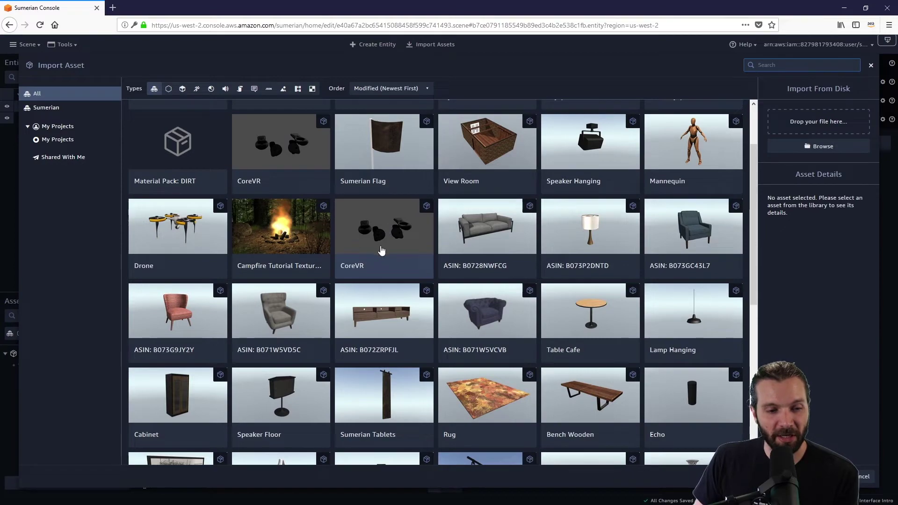
scroll(386, 221, up, 1)
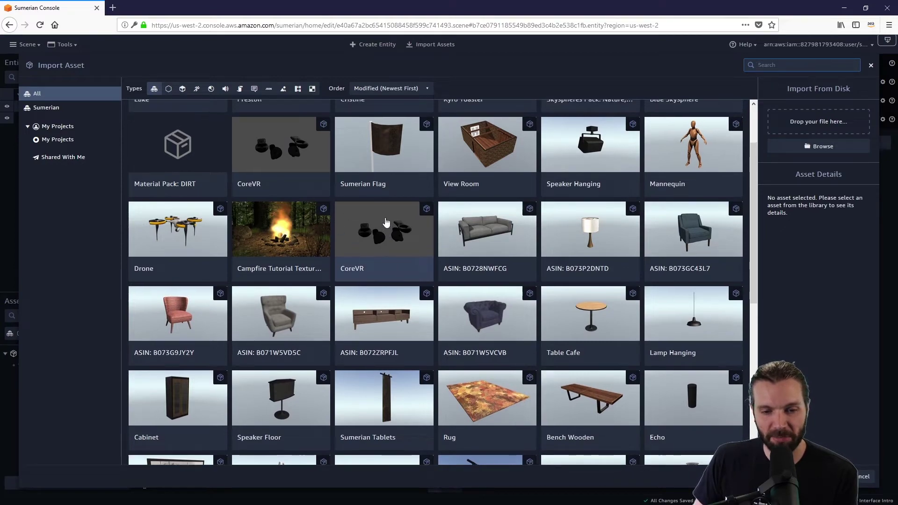
scroll(386, 221, up, 2)
scroll(385, 221, down, 8)
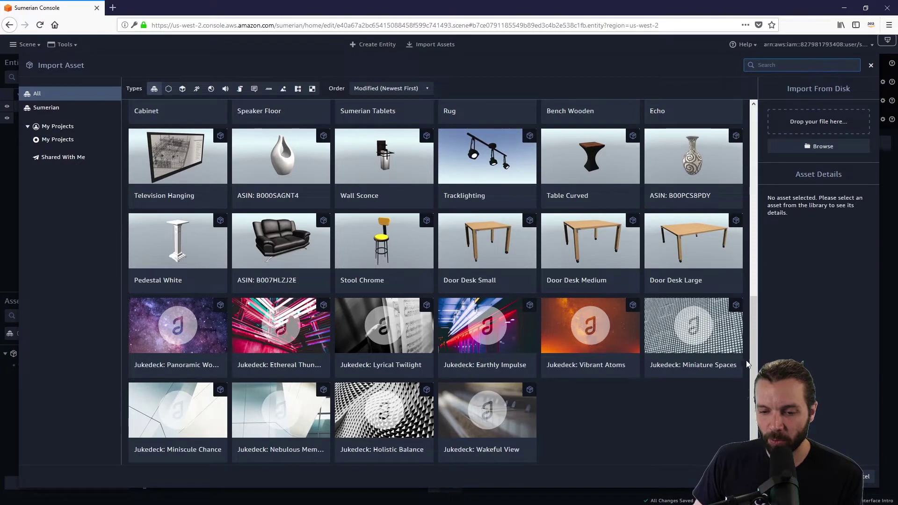
click(862, 479)
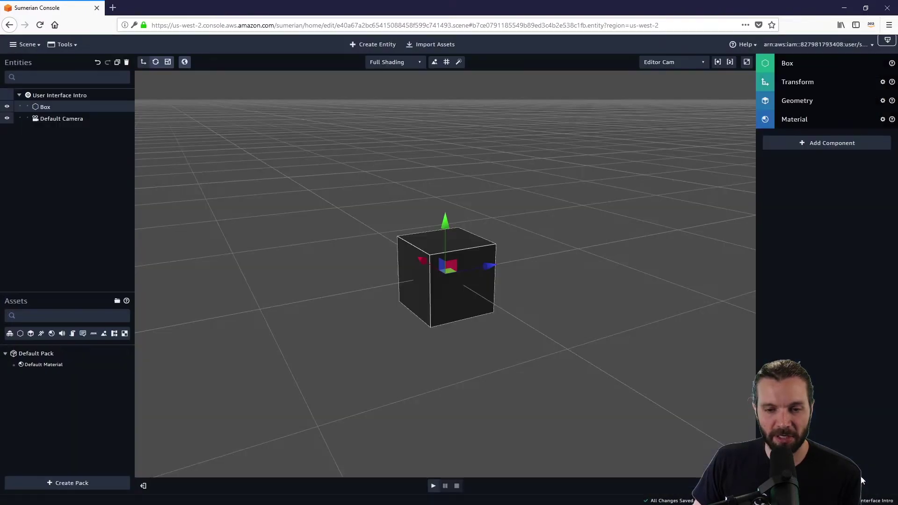
- Review the available help resources without opening any of them
click(751, 45)
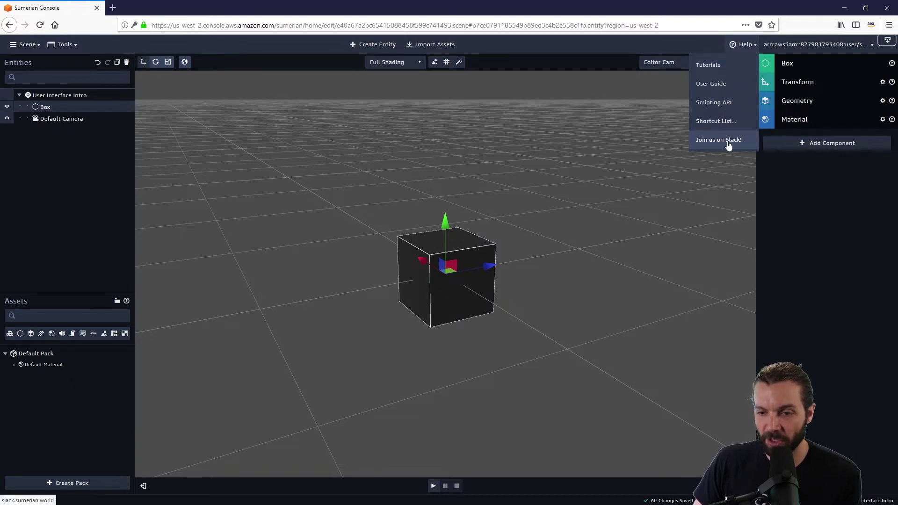
click(756, 45)
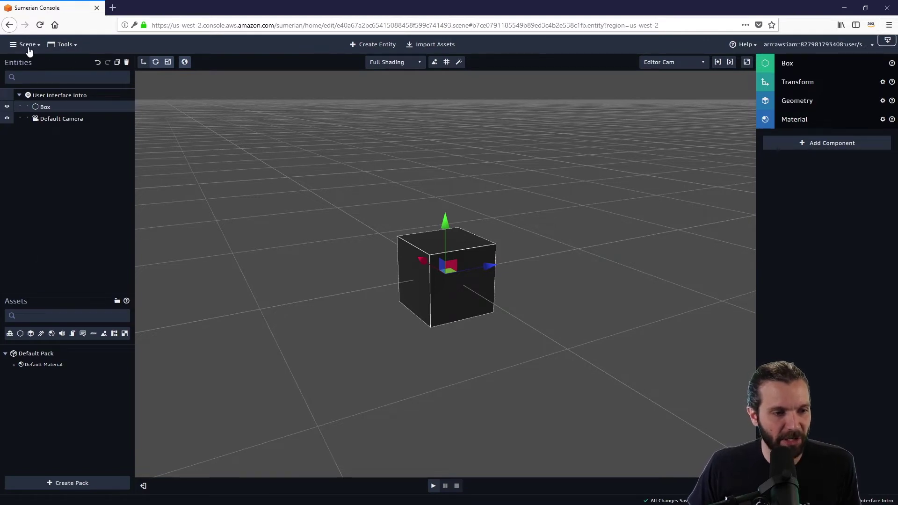
- Compare the properties of the User Interface Intro scene root with those of the Box entity
click(76, 95)
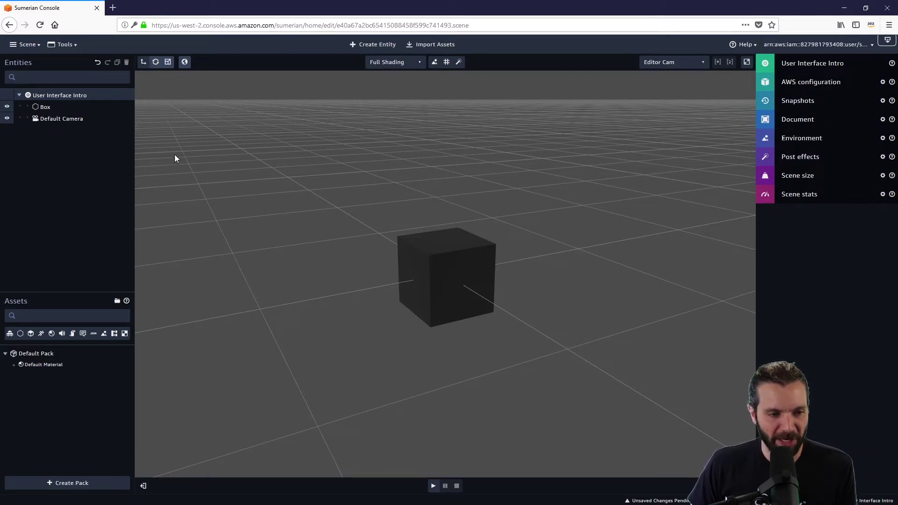
click(46, 107)
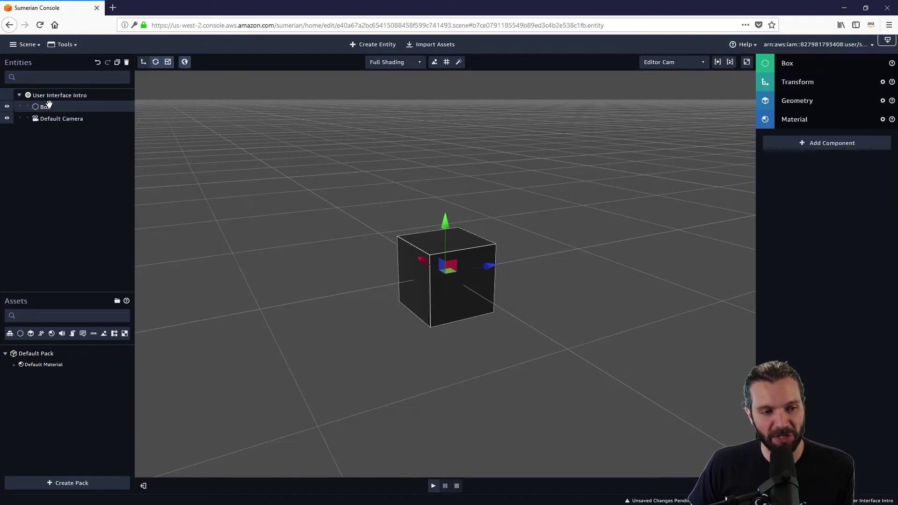
click(73, 95)
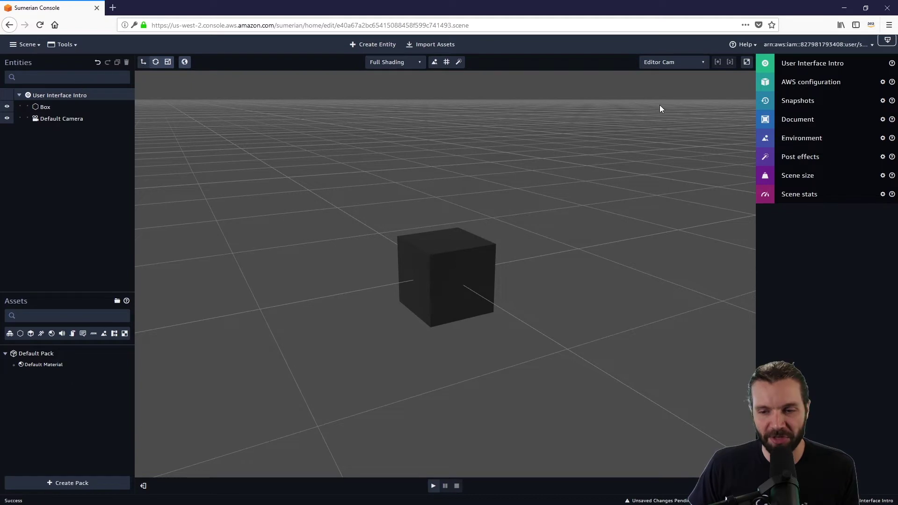
click(44, 107)
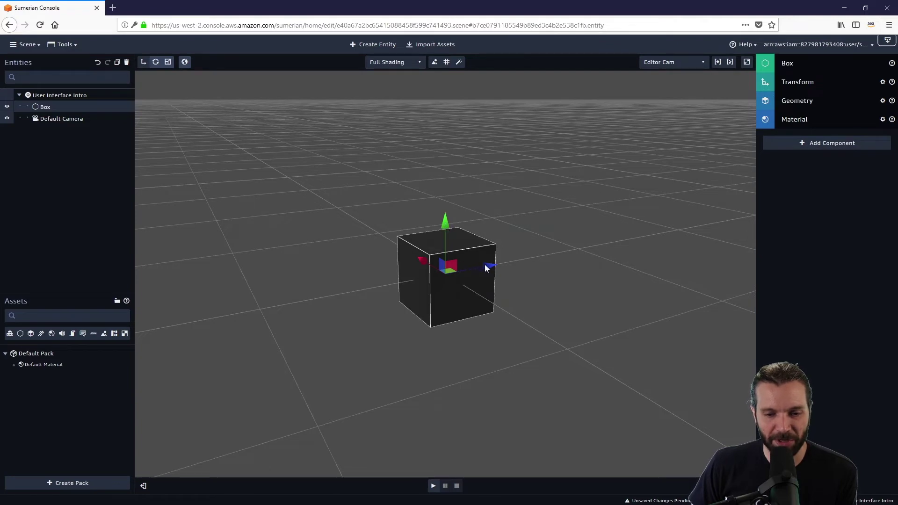
drag(568, 277, 499, 278)
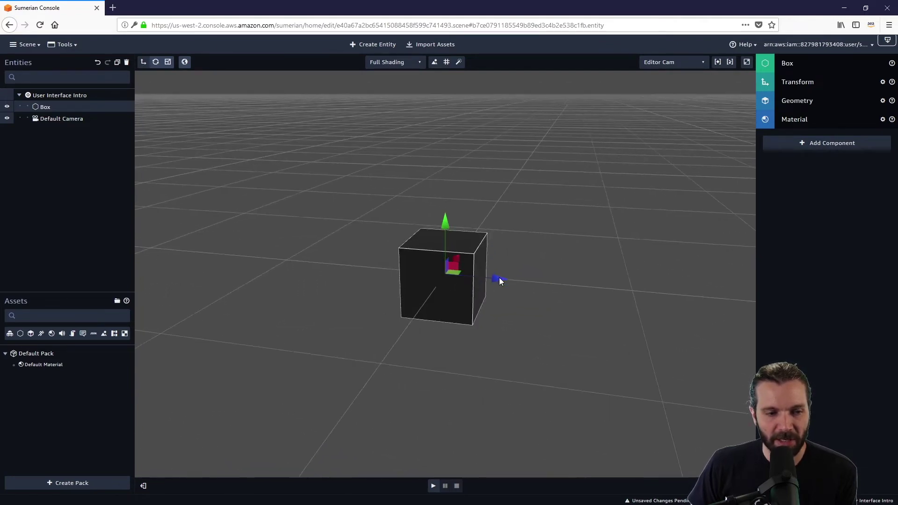
- Inspect the Default Camera against the Box, checking its properties and preview while viewing the scene from other angles
drag(52, 122, 52, 115)
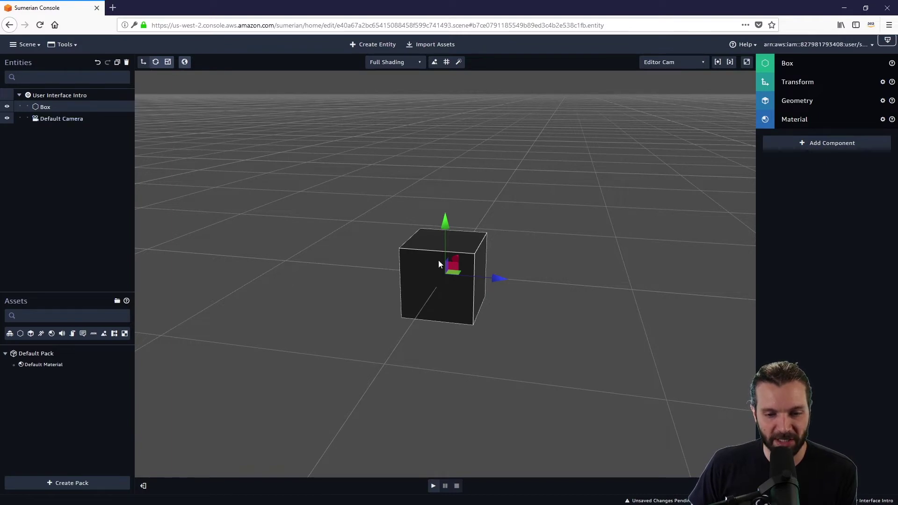
drag(30, 120, 31, 121)
click(53, 119)
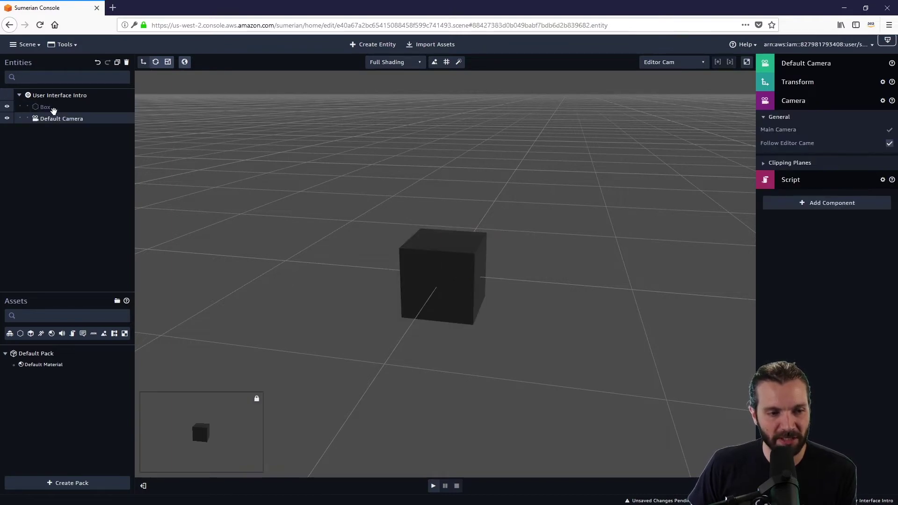
click(45, 108)
click(61, 119)
drag(330, 265, 182, 262)
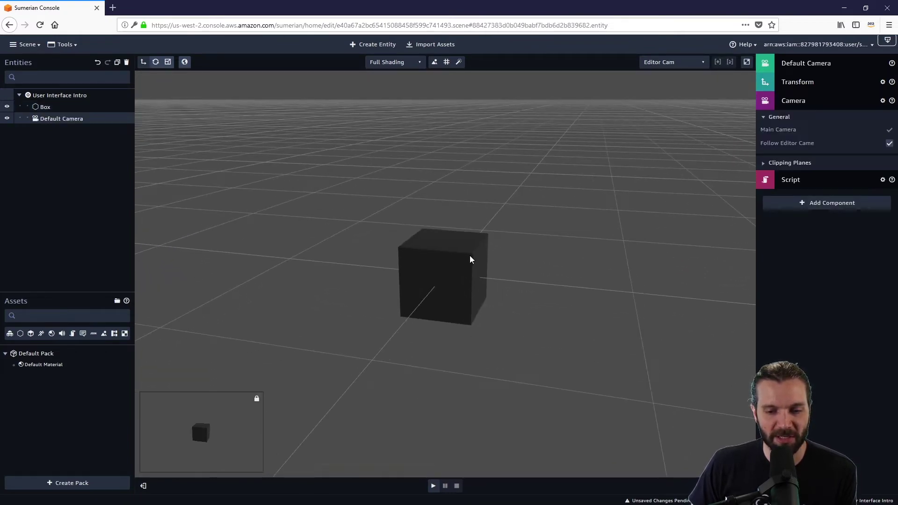
drag(470, 259, 417, 261)
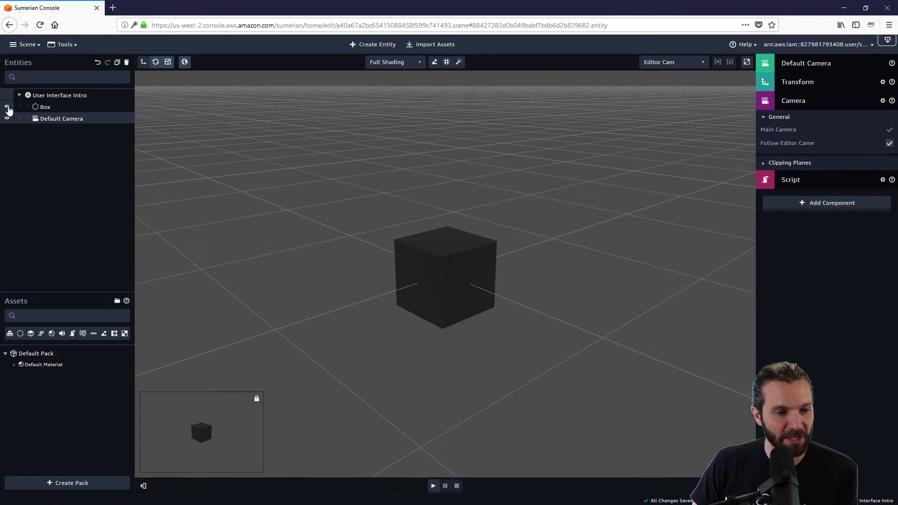
- Hide the Box entity and show it again, twice, to demonstrate its visibility toggle
click(7, 108)
click(8, 108)
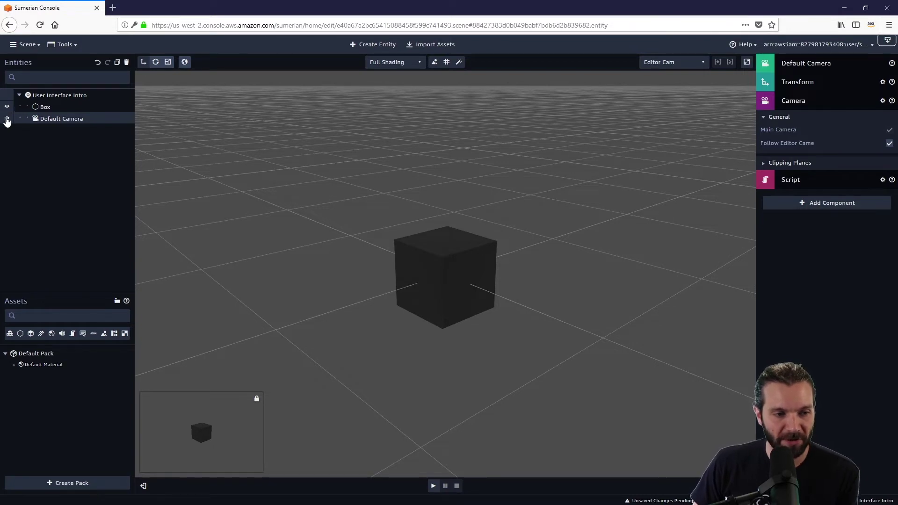
click(7, 109)
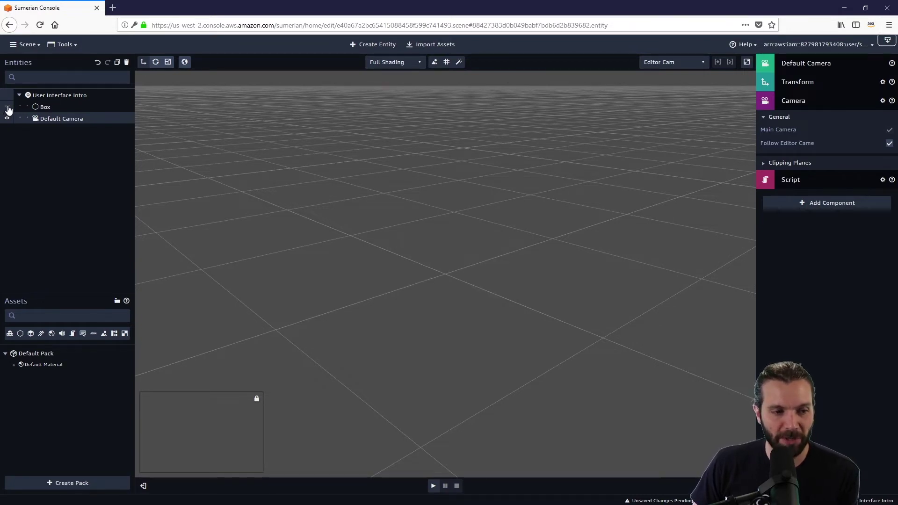
click(8, 109)
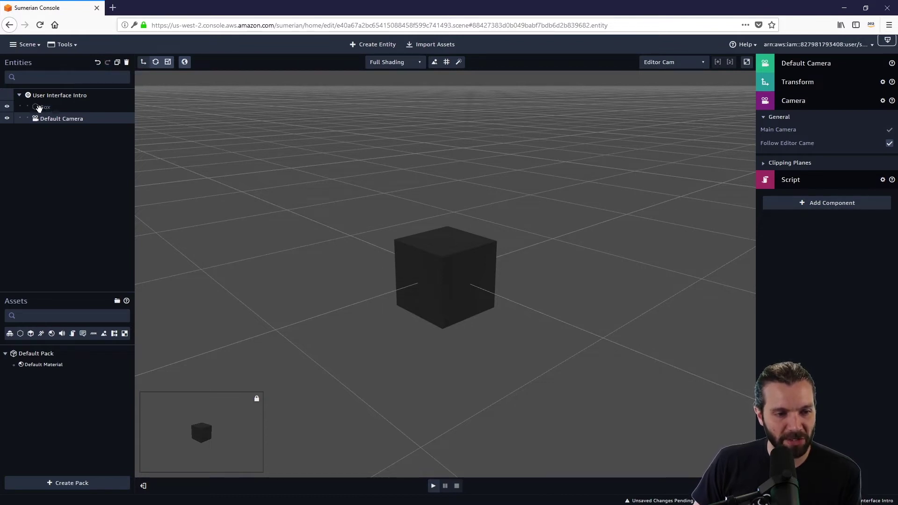
- Duplicate the Box entity and enlarge the Assets area slightly
click(46, 107)
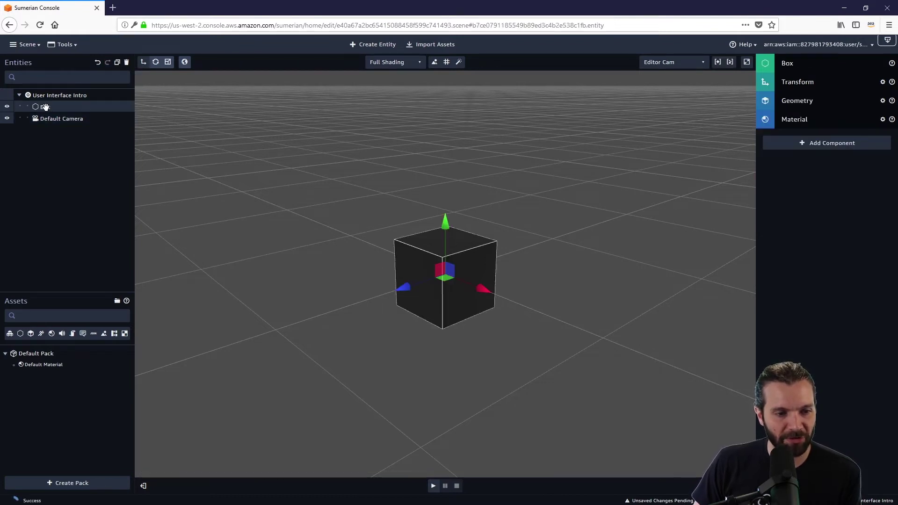
click(118, 63)
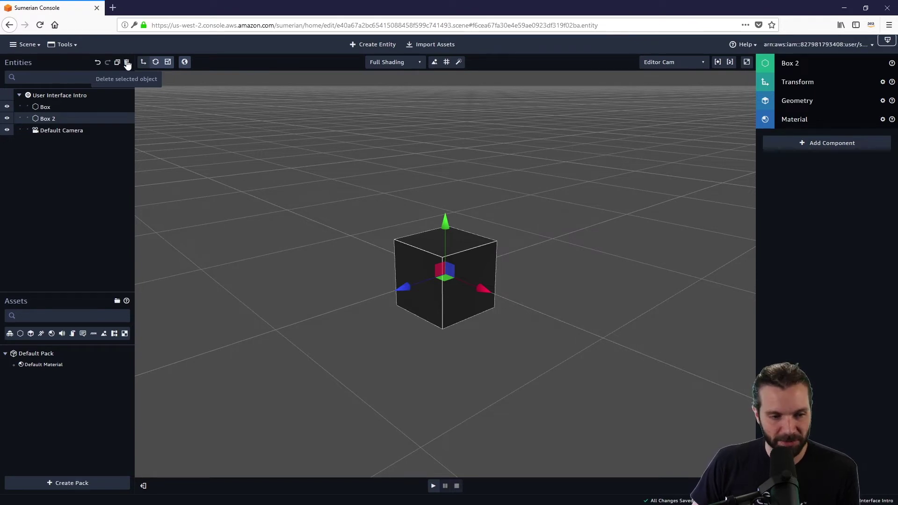
drag(96, 107, 102, 110)
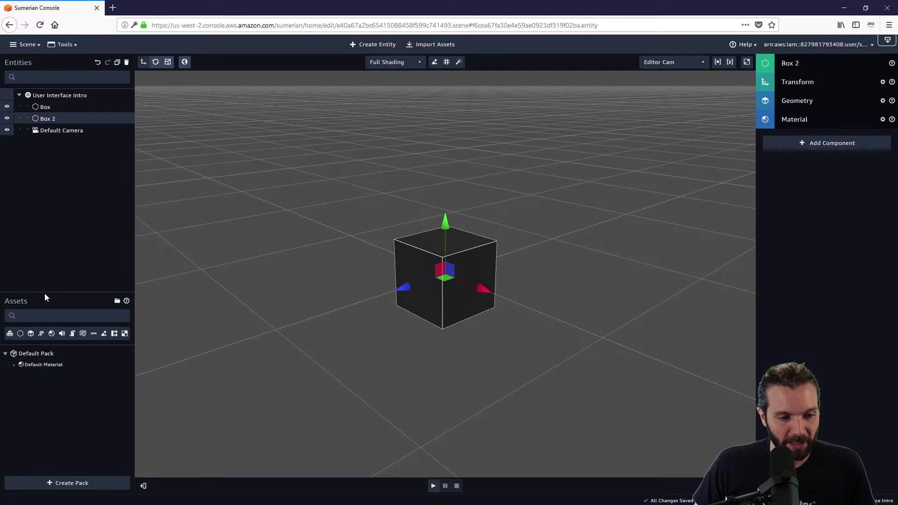
drag(44, 292, 48, 270)
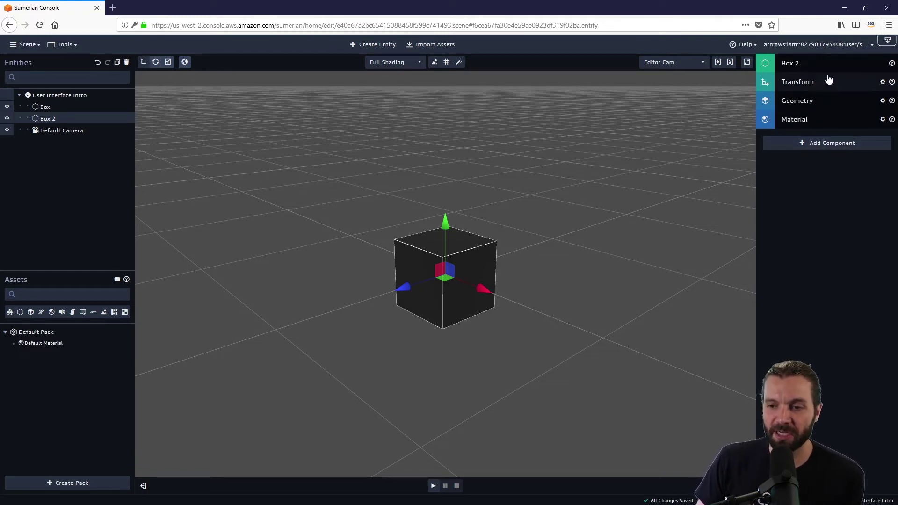
- Compare the components of Box, Box 2 and the Default Camera, including the camera's script settings
click(46, 106)
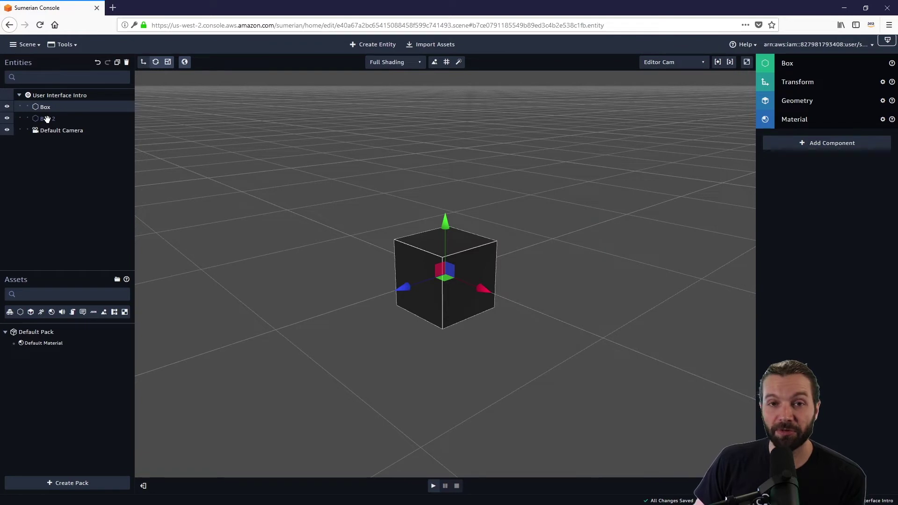
click(46, 119)
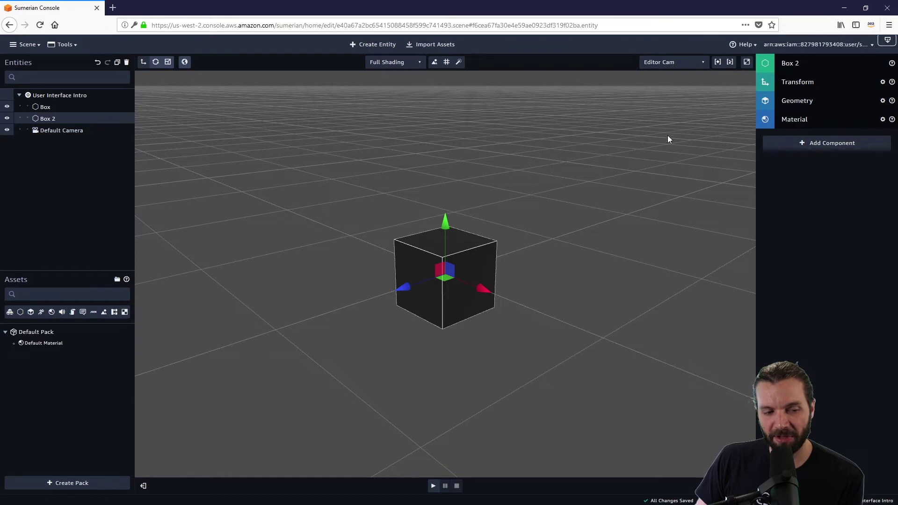
click(52, 130)
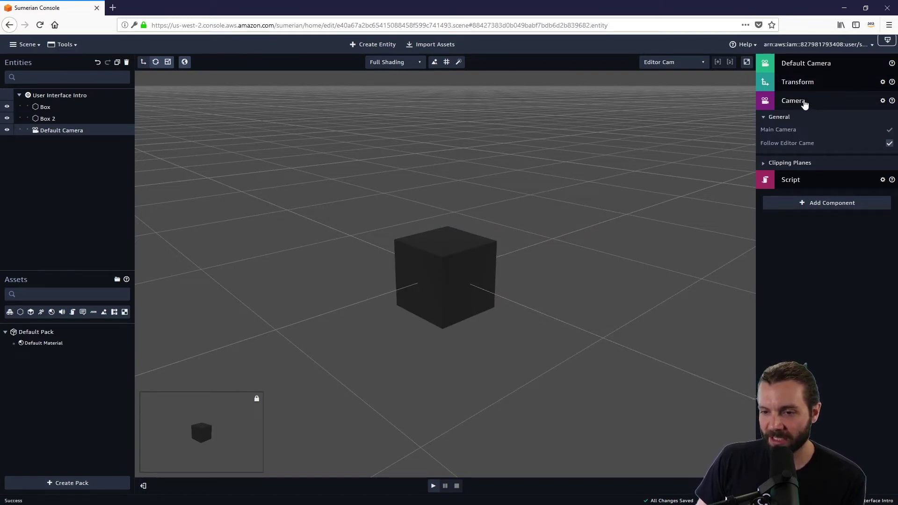
click(804, 102)
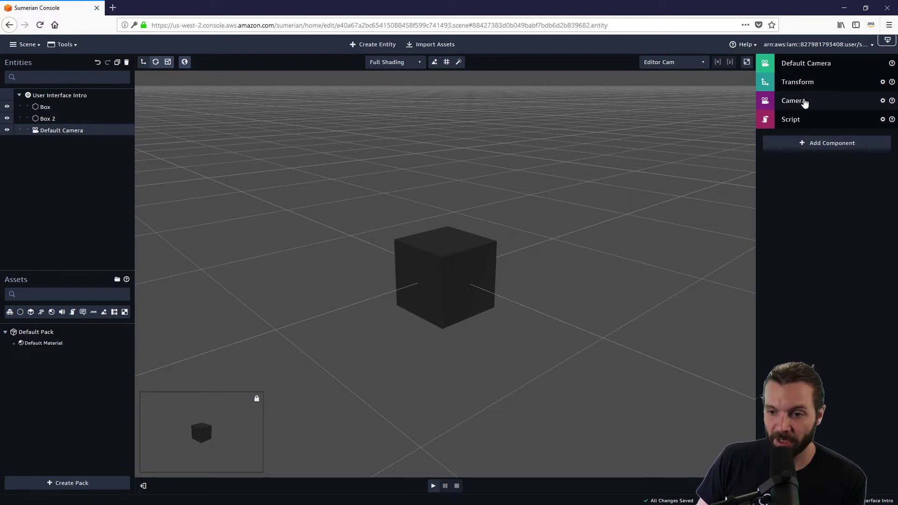
click(796, 121)
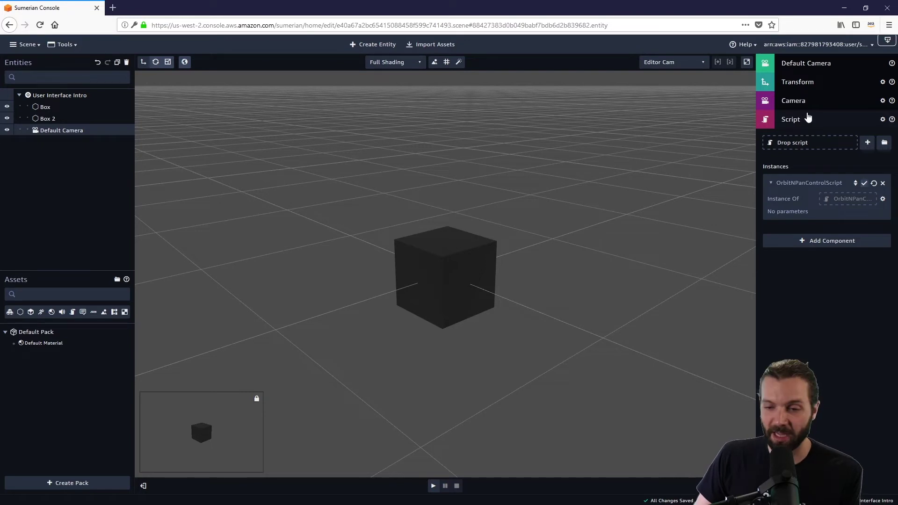
click(813, 122)
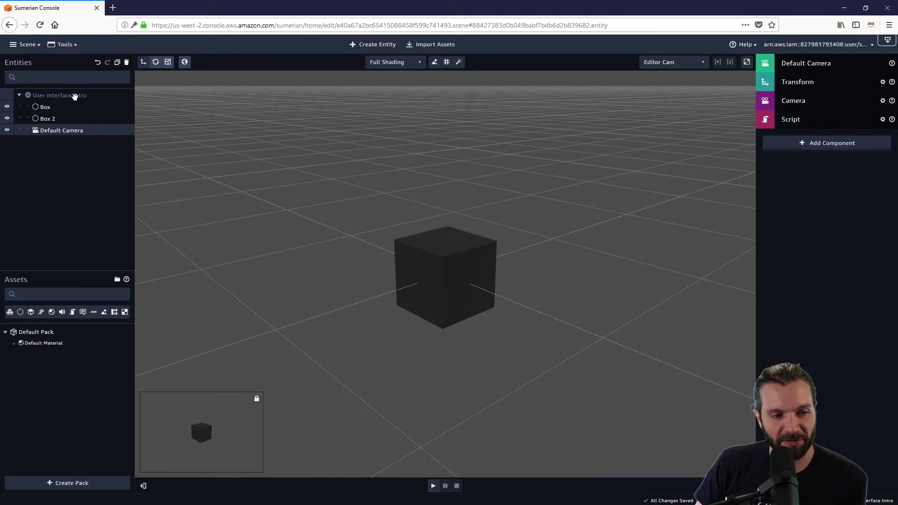
- Examine the AWS configuration settings of the User Interface Intro scene root, and collapse them again
click(75, 96)
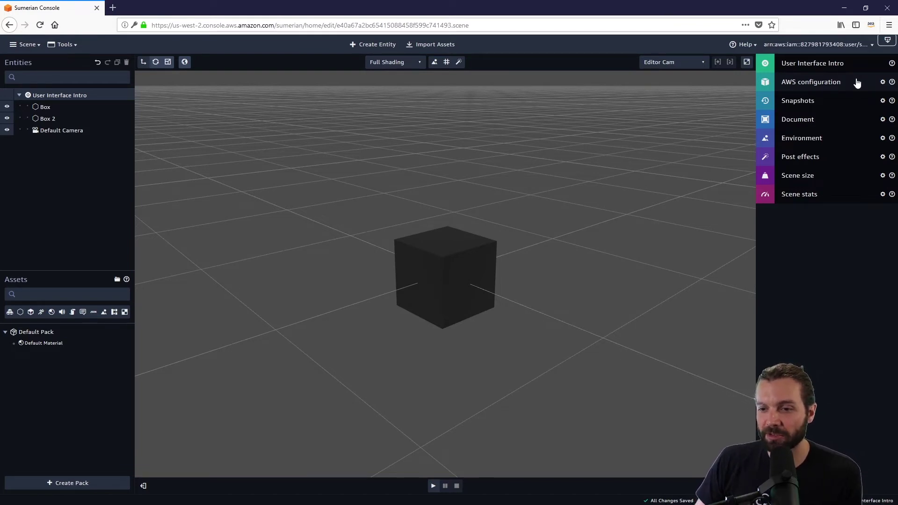
click(857, 83)
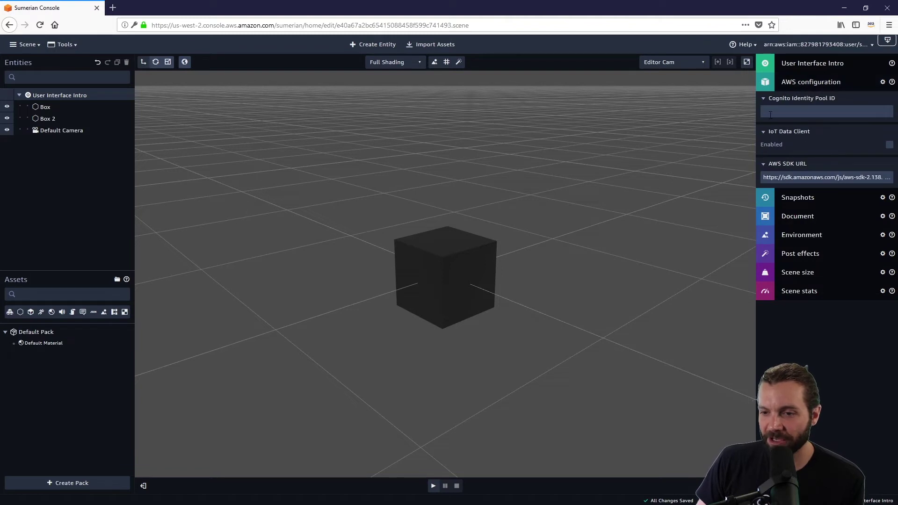
click(804, 83)
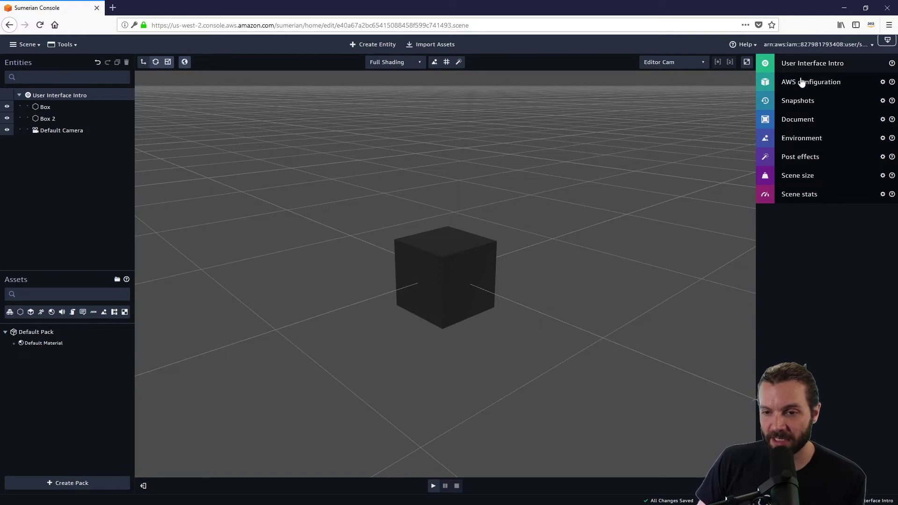
- Review the component types that can be added to the Box entity without adding one
click(59, 110)
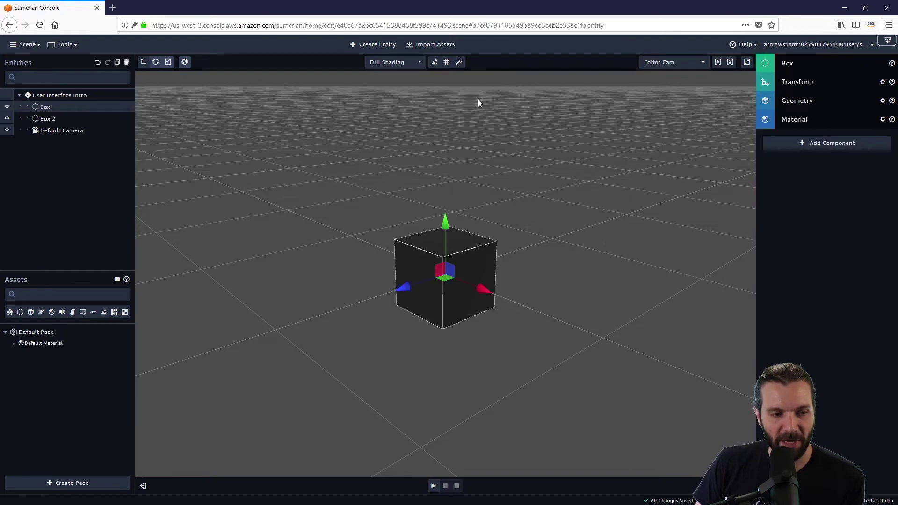
click(820, 144)
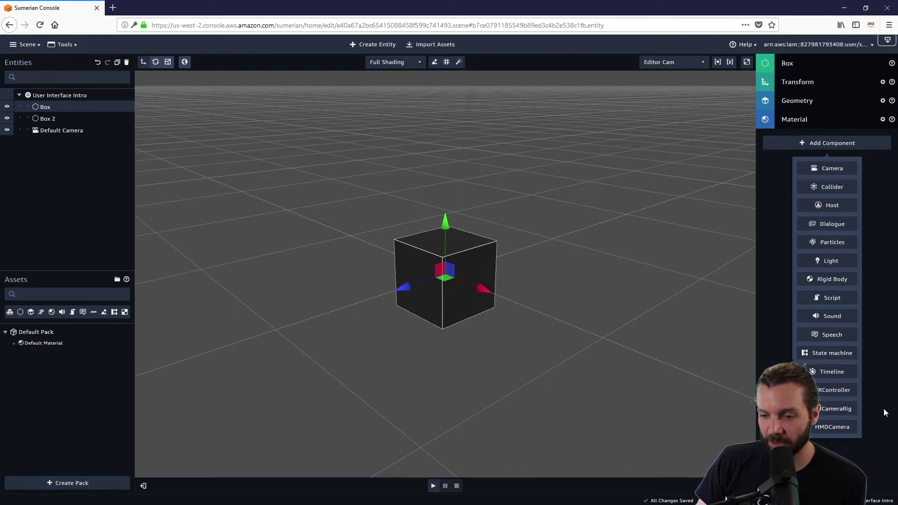
click(773, 197)
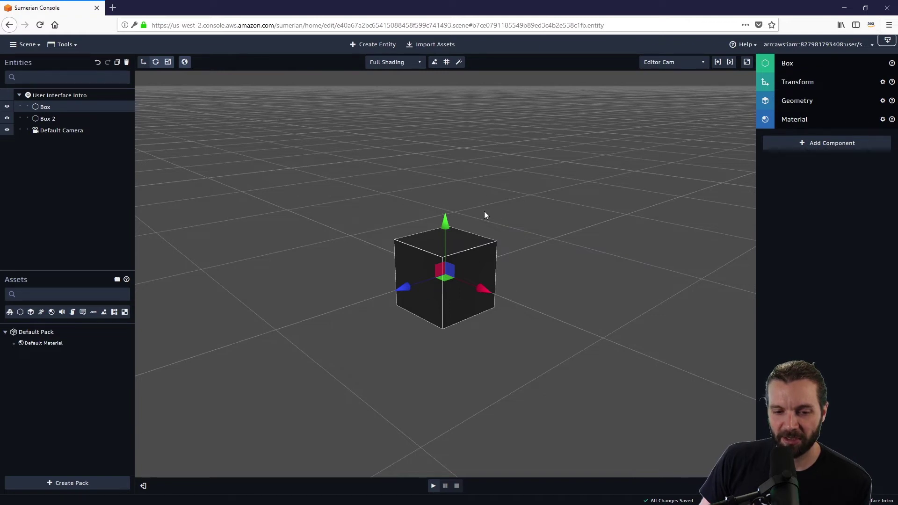
- Set the Box entity's translation to 1 on X and 1 on Y
click(836, 87)
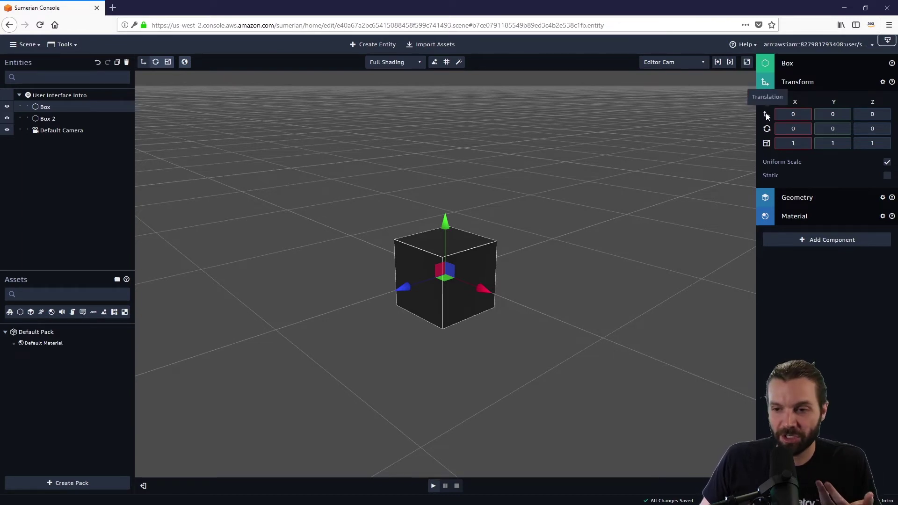
click(793, 114)
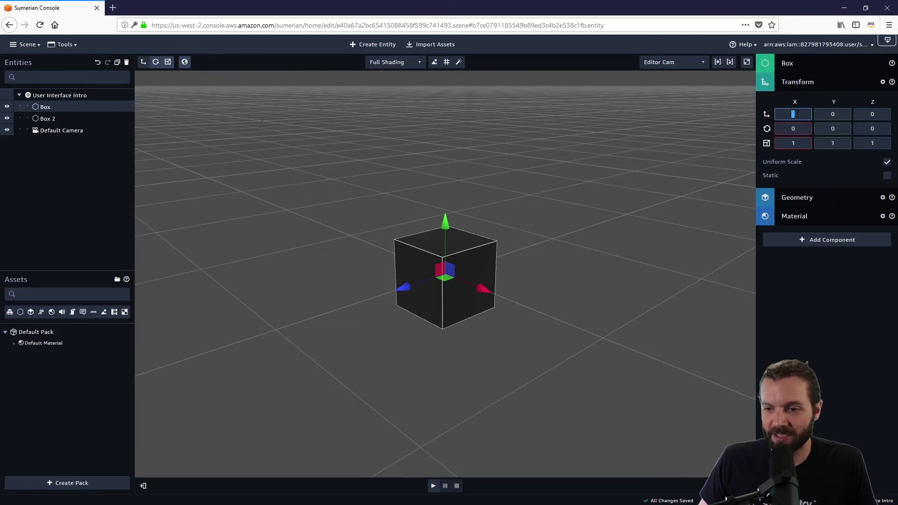
text(1)
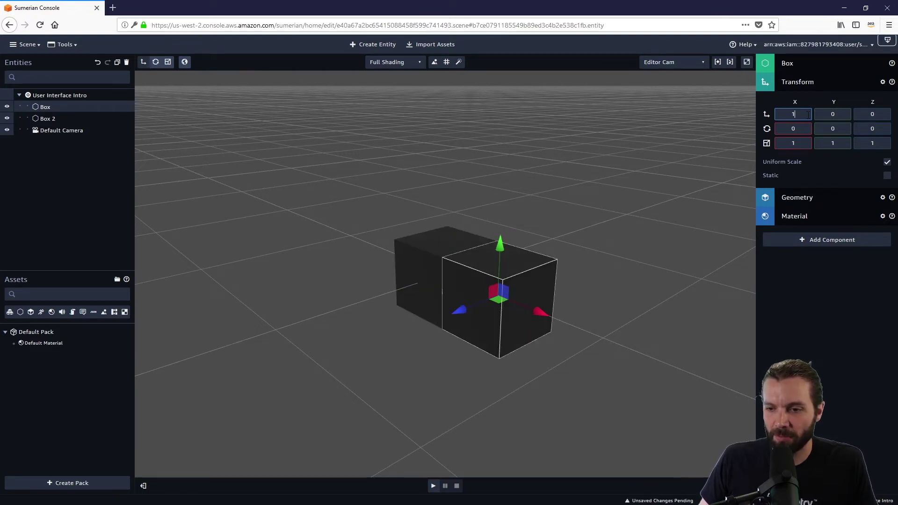
click(828, 111)
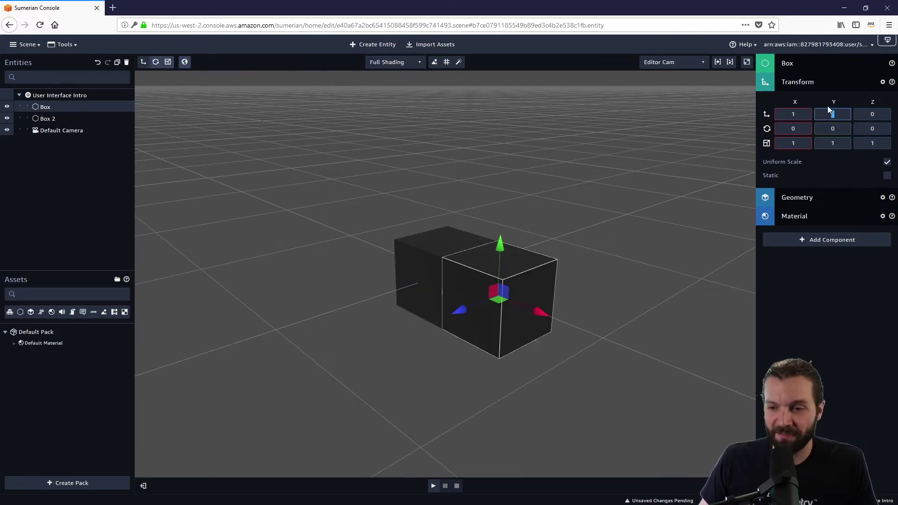
text(1)
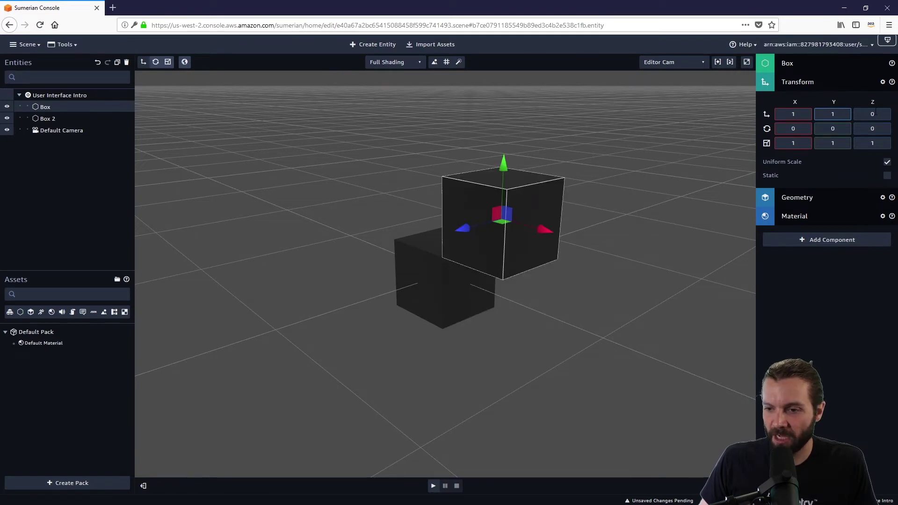
- Set the Box entity's translation to 1 on Z
click(867, 112)
text(1)
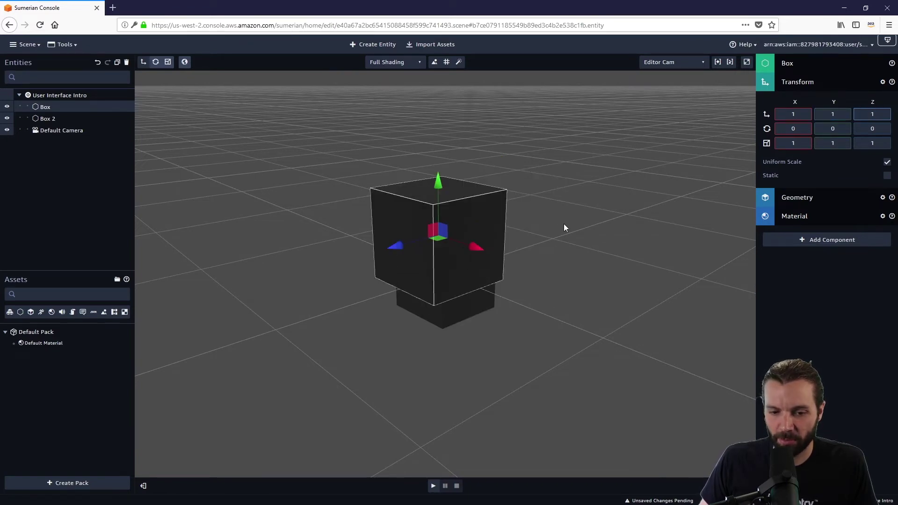
drag(579, 214, 479, 220)
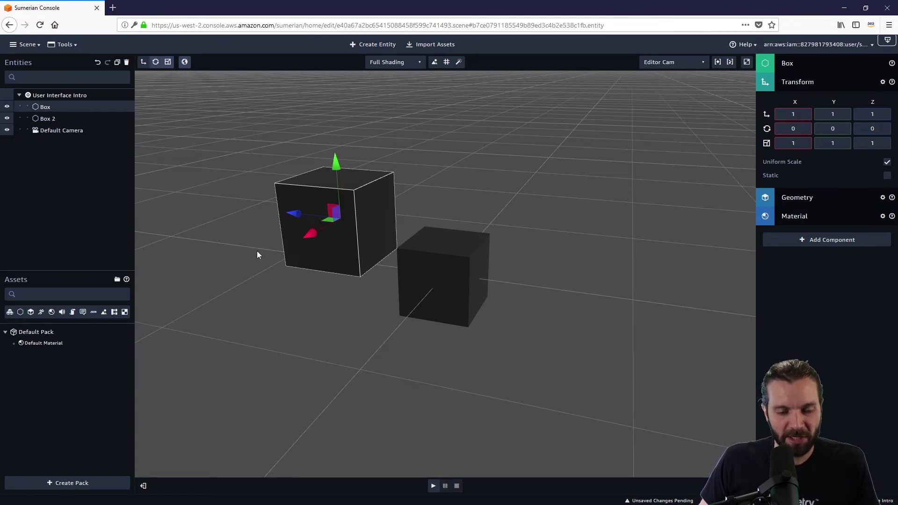
drag(260, 260, 292, 251)
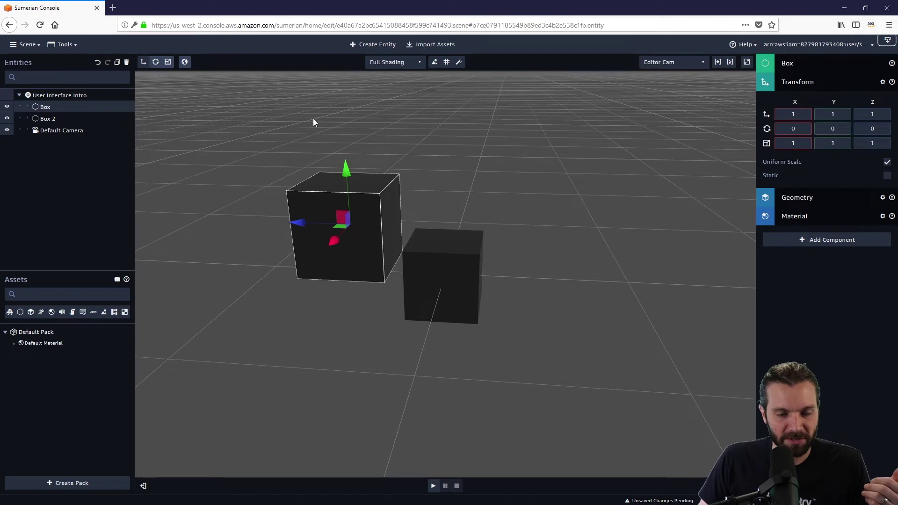
drag(411, 152, 380, 162)
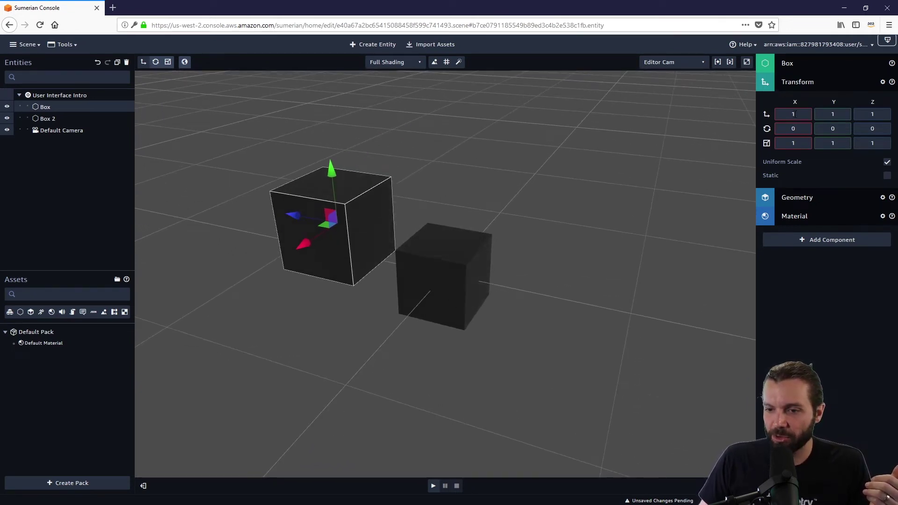
- Set the Box's translation to 2 on X and 1.9 on Y, and its rotation to -10, 37 and 14
drag(792, 114, 817, 129)
text(2)
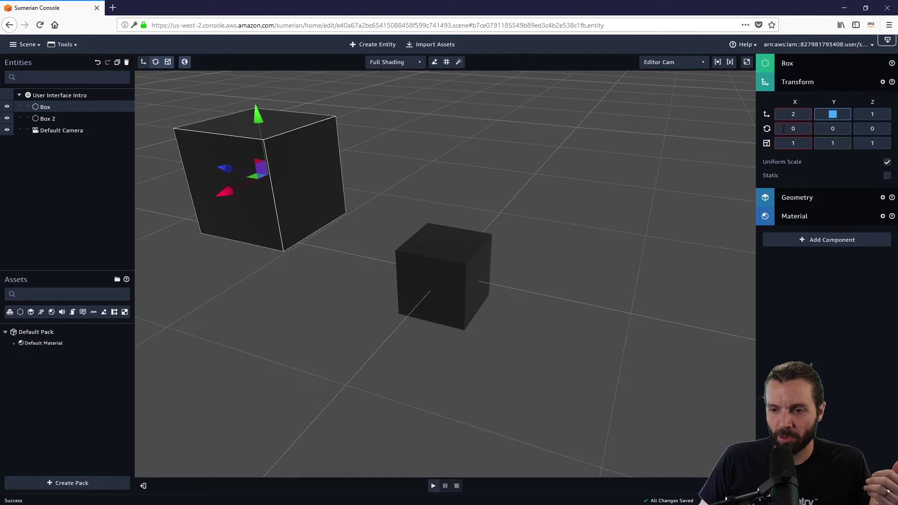
drag(793, 129, 872, 128)
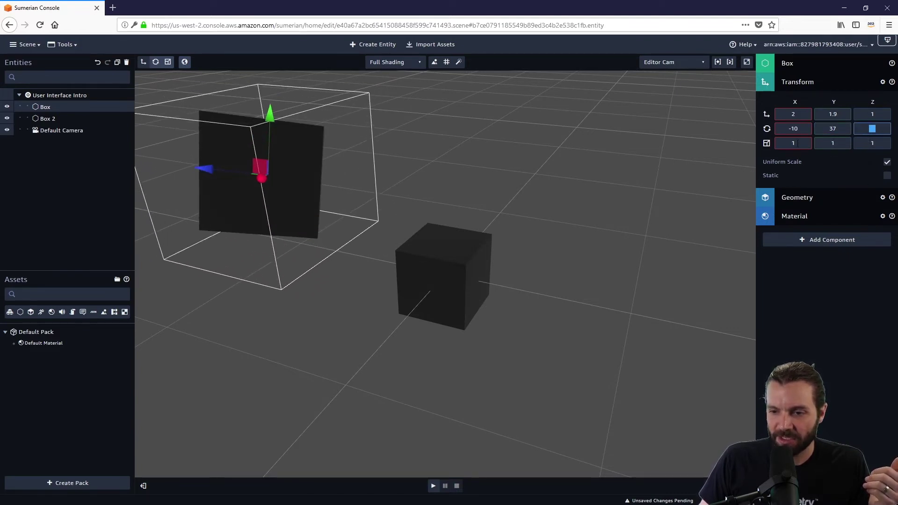
- Scale the Box uniformly to 3 on all axes
scroll(616, 153, down, 5)
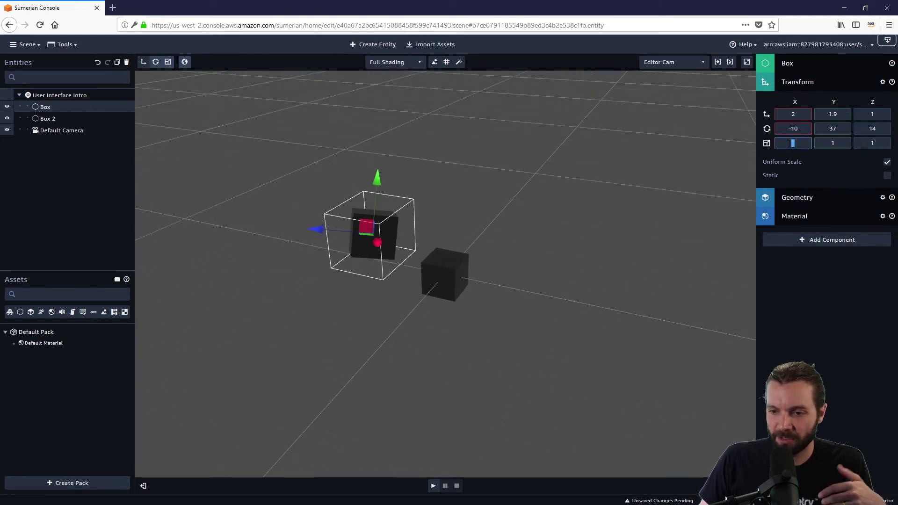
text(3)
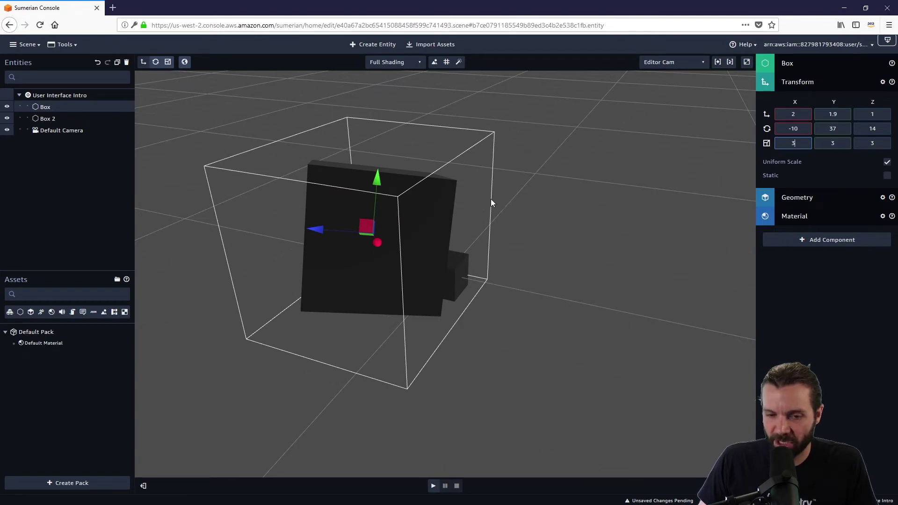
drag(610, 204, 654, 201)
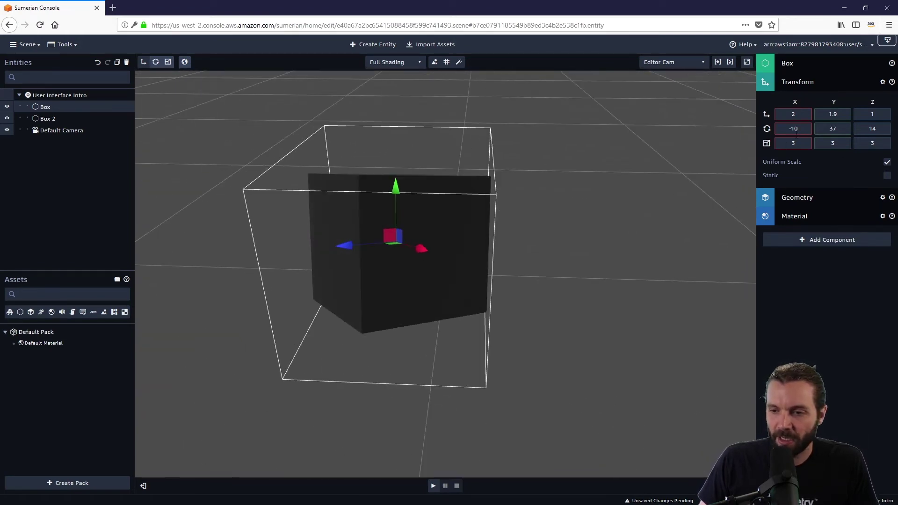
- Return the Box's scale to 1, disable Uniform Scale, and stretch it to 3 on X only
text(1)
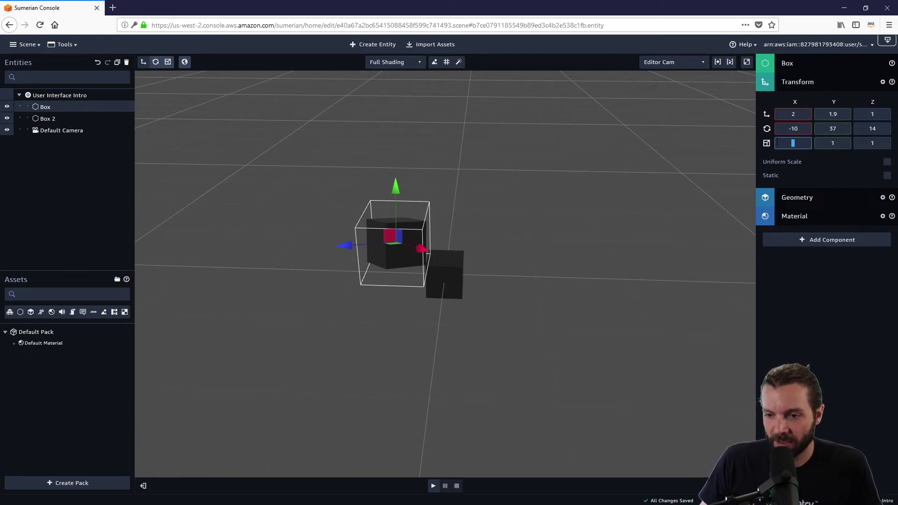
text(3)
drag(604, 173, 559, 177)
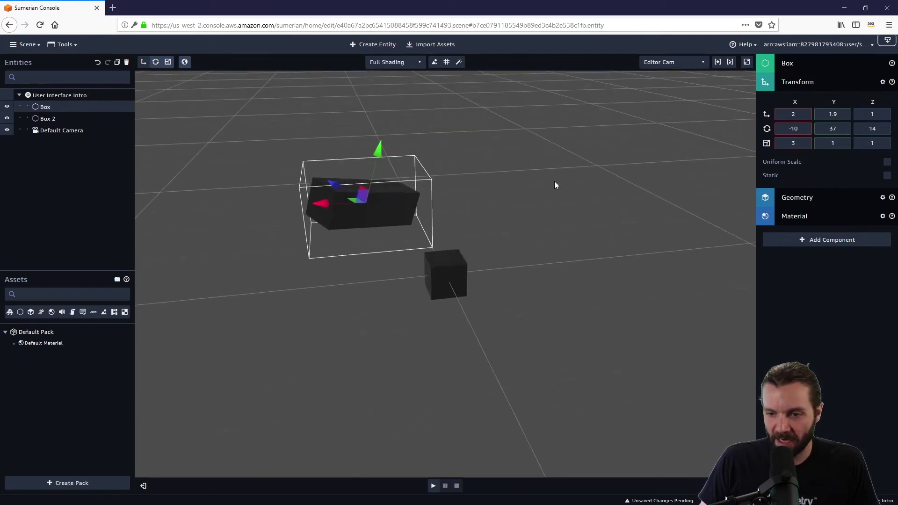
- Set the Box's X scale back to 1
click(779, 144)
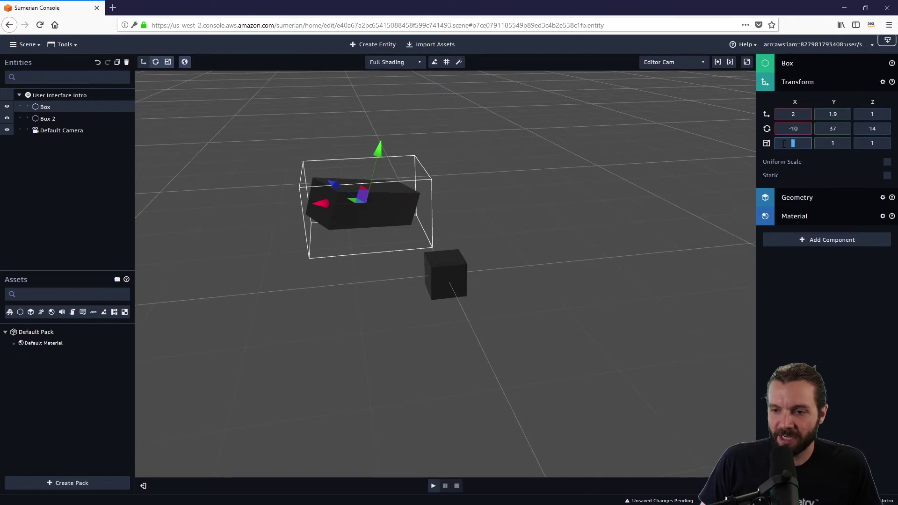
text(1)
key(Return)
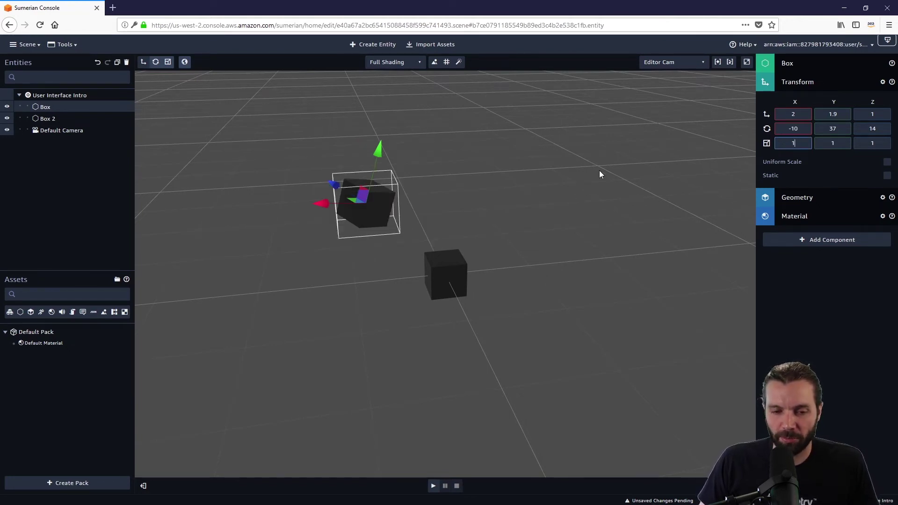
- Move the Box freely along its own axes with the translate gizmo, to about X 3.08, Y 2.45, Z -0.18
drag(599, 172, 369, 181)
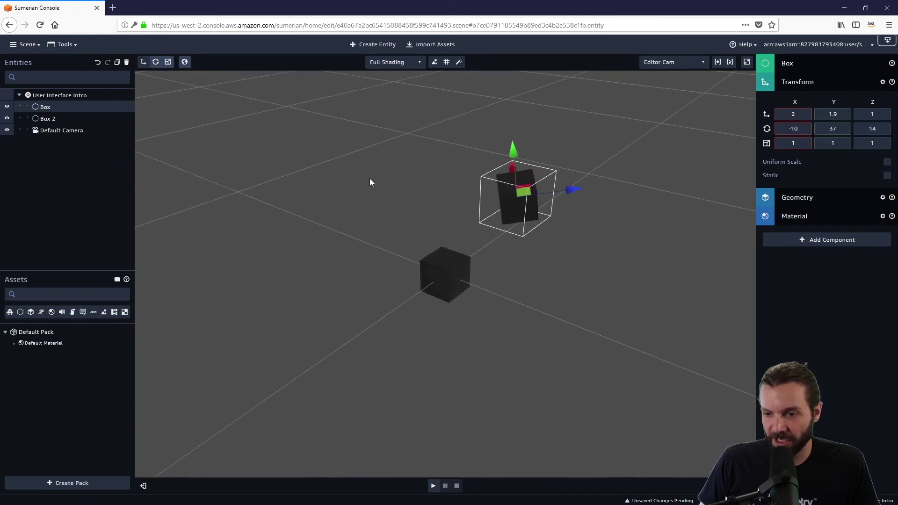
drag(597, 241, 302, 233)
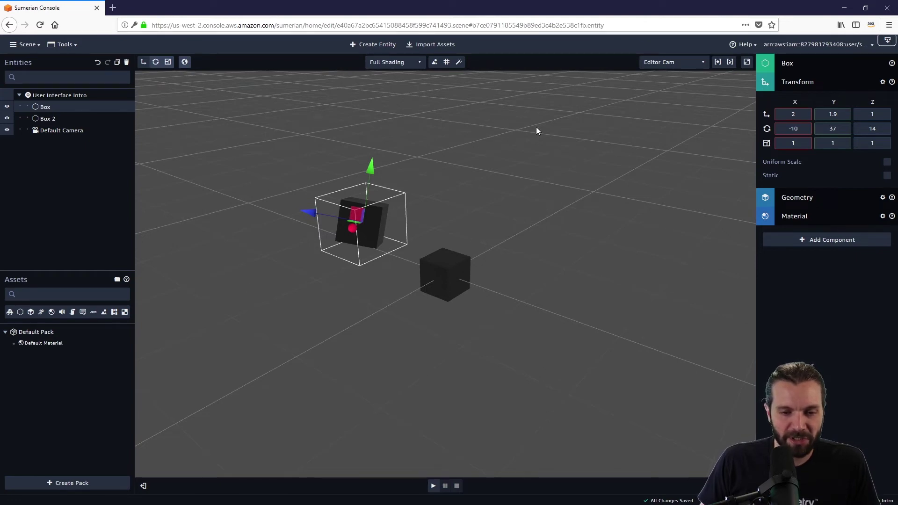
drag(597, 292, 343, 301)
drag(636, 245, 258, 280)
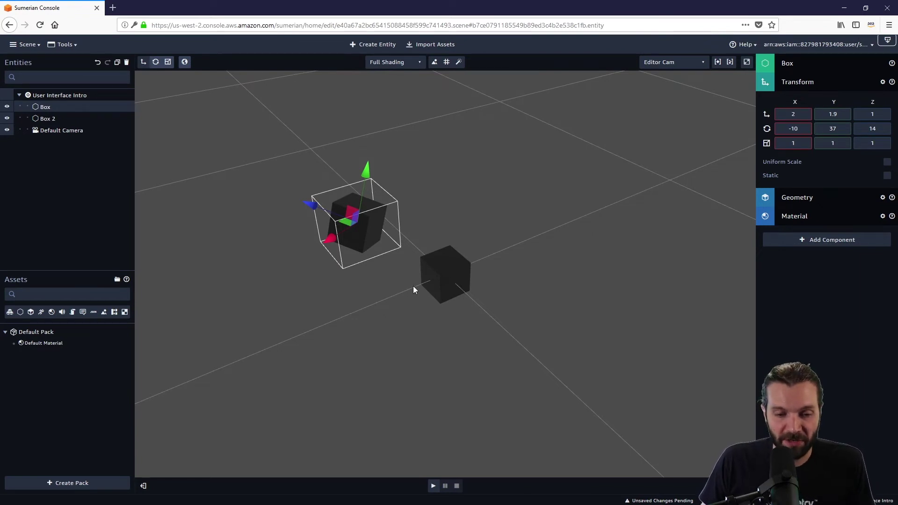
drag(383, 336, 367, 320)
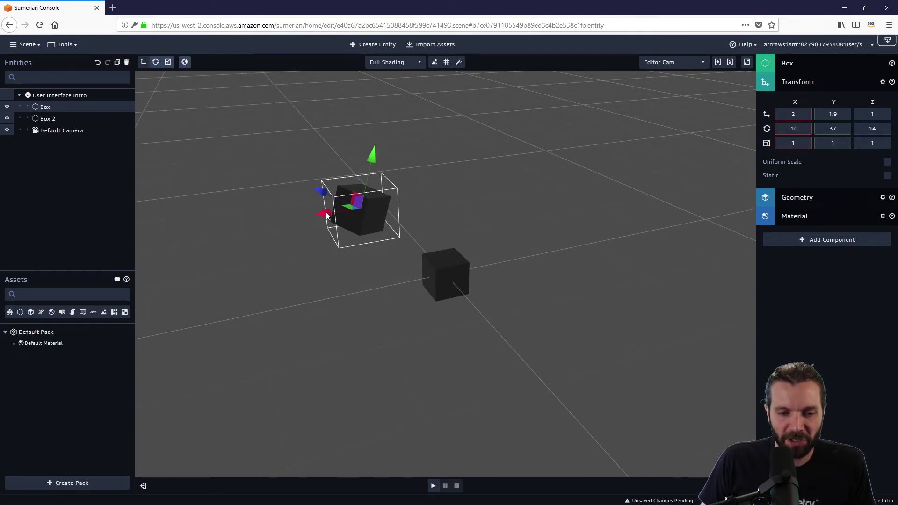
drag(325, 215, 378, 217)
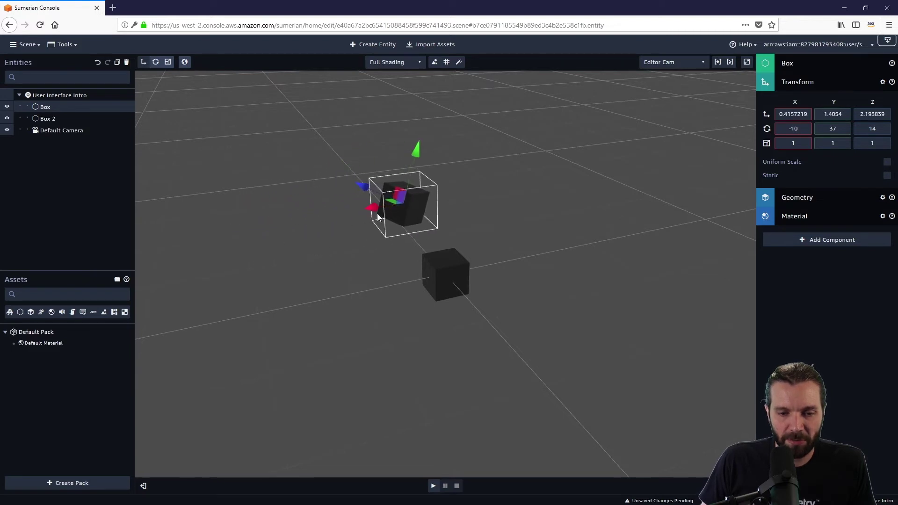
drag(417, 149, 413, 173)
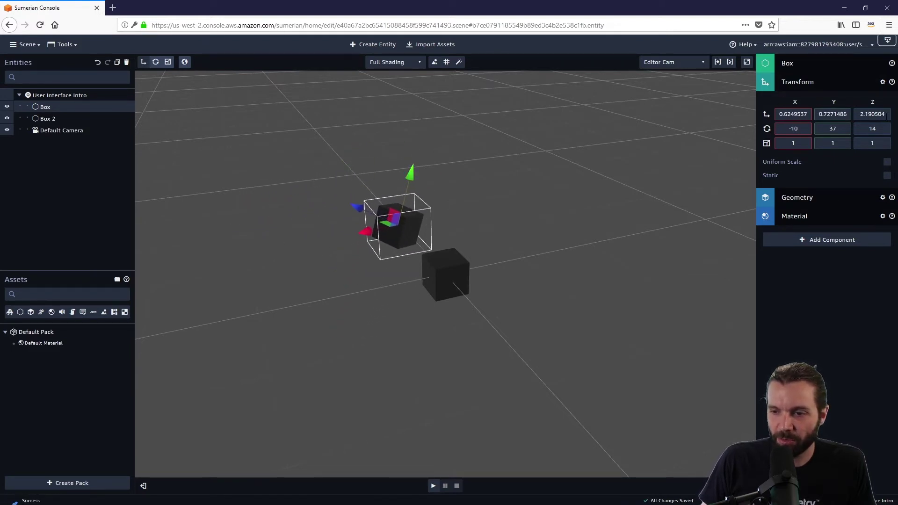
drag(410, 173, 437, 122)
drag(382, 173, 290, 198)
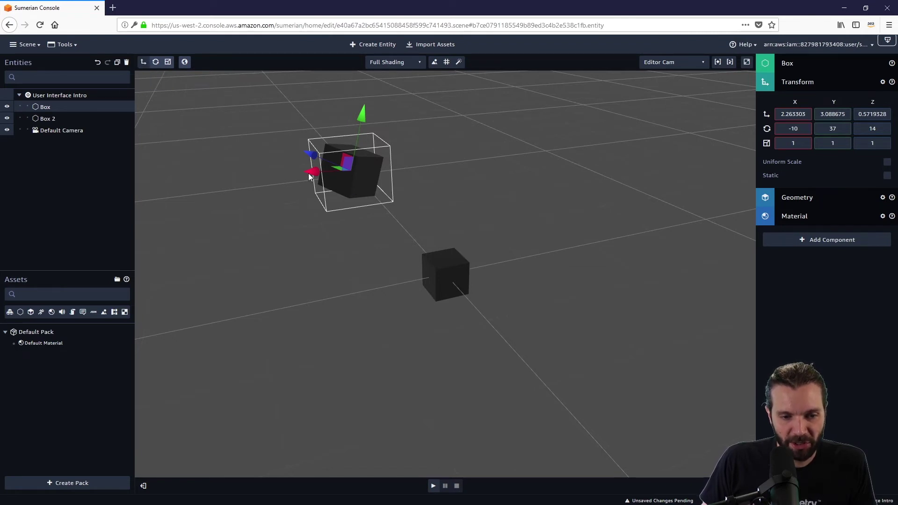
drag(310, 173, 274, 204)
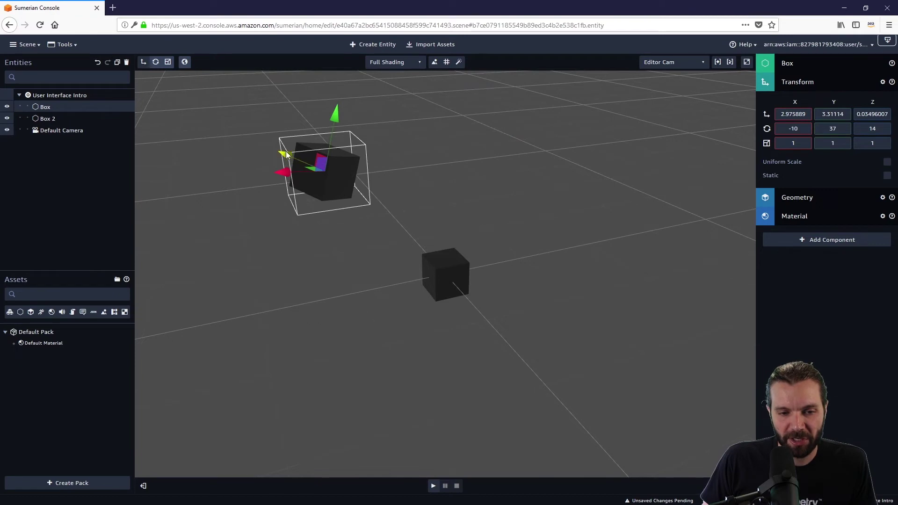
drag(288, 156, 309, 153)
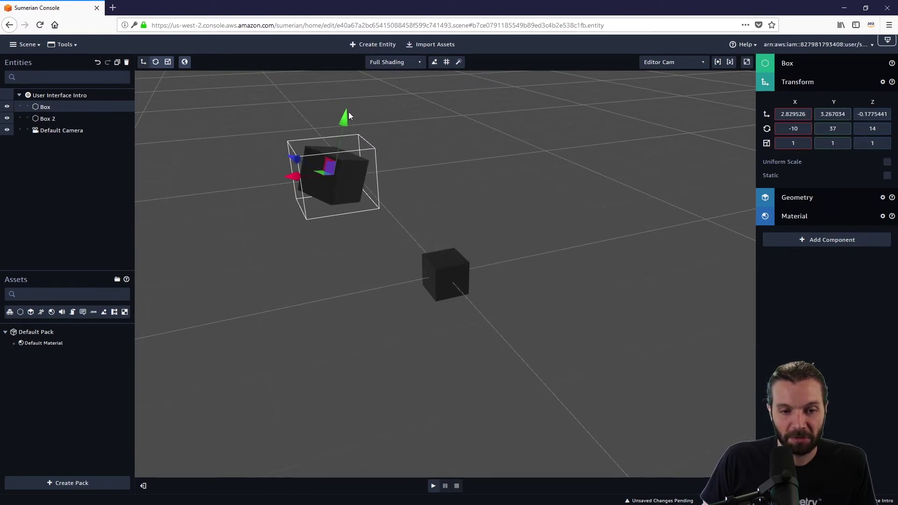
drag(349, 112, 337, 157)
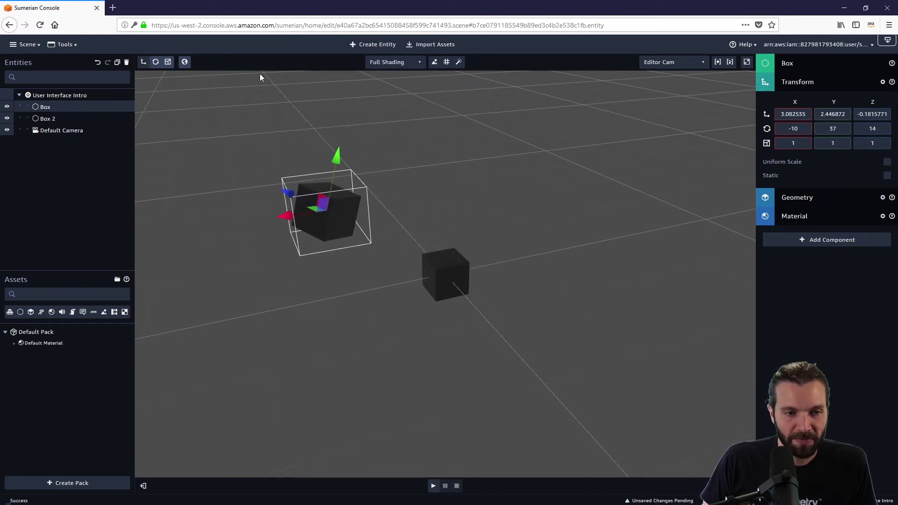
- Rotate the Box freely to about 61, 45.6 and 48.3 degrees, and stretch it to a scale of about 4.5 on X and 3.2 on Z
click(155, 63)
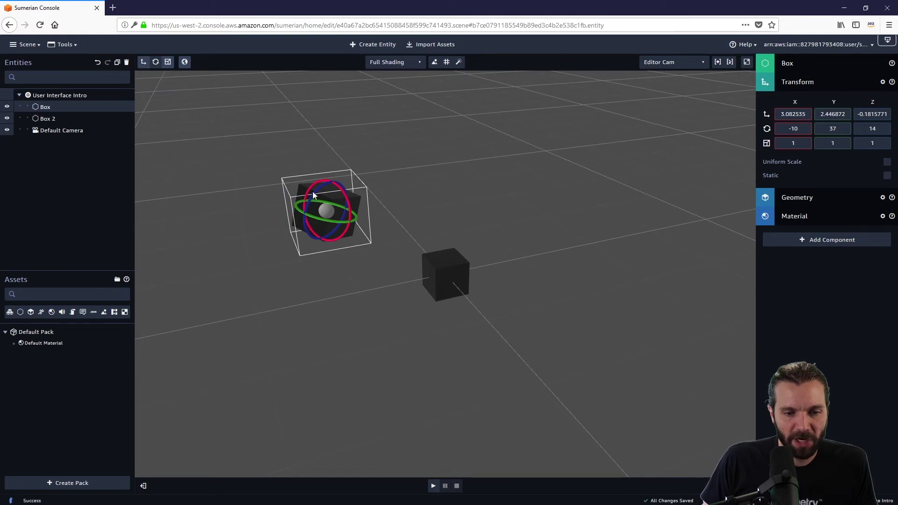
drag(312, 192, 277, 328)
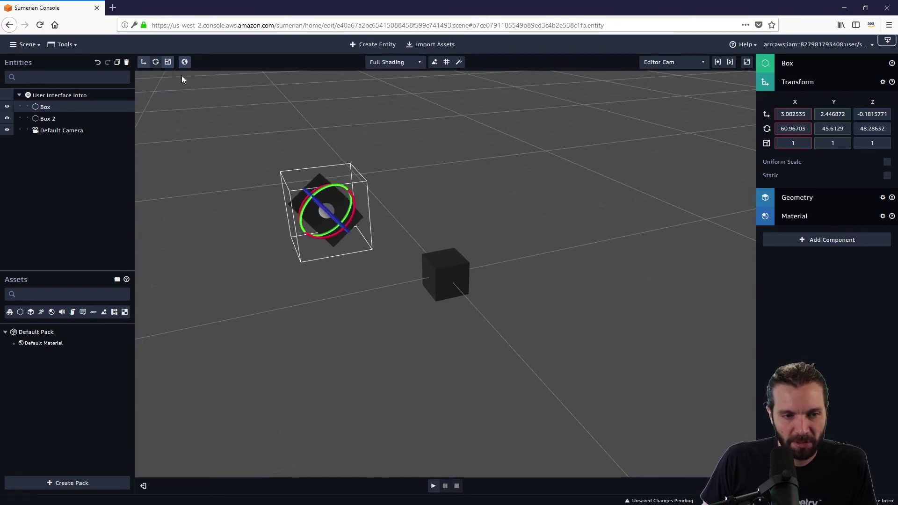
click(168, 63)
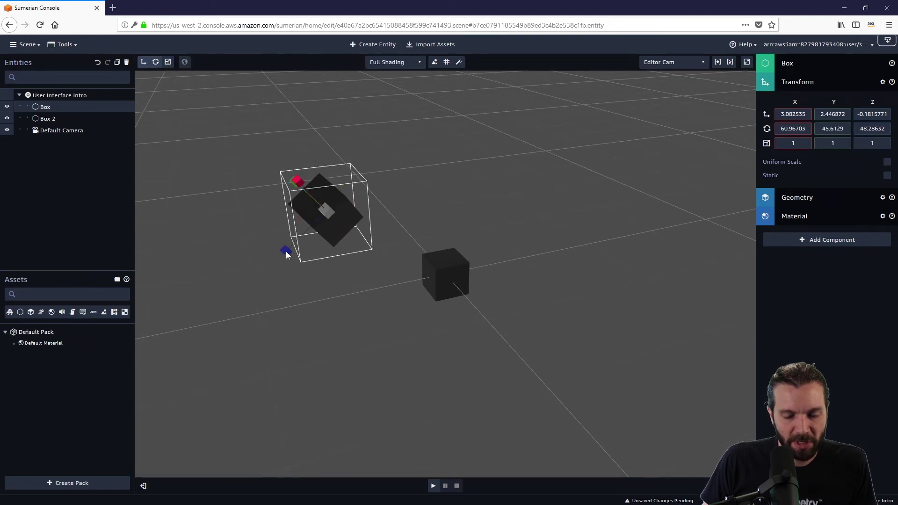
drag(287, 253, 260, 197)
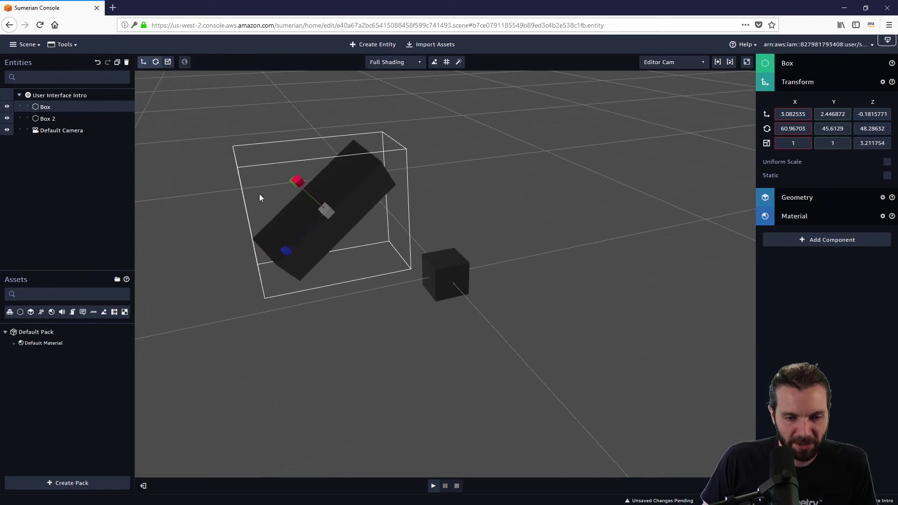
click(267, 153)
click(303, 209)
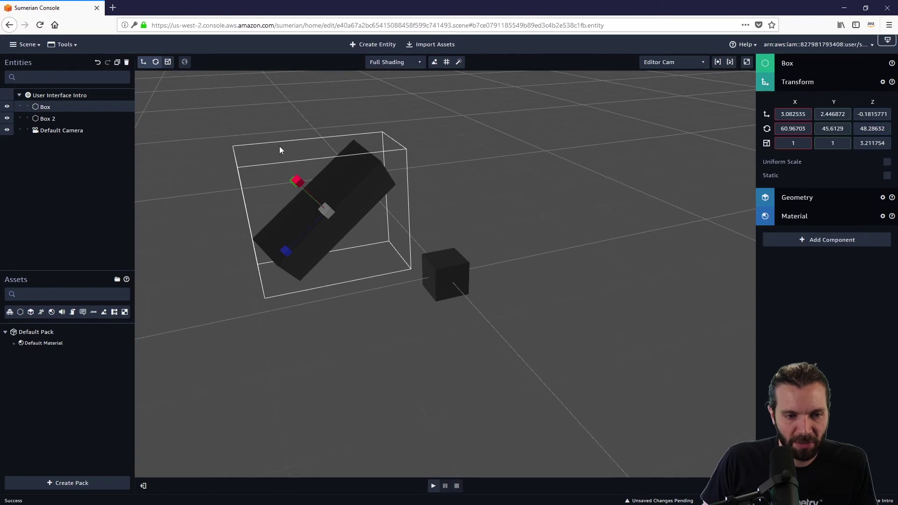
mouse_move(293, 184)
mouse_down()
mouse_move(278, 162)
mouse_move(356, 266)
mouse_move(305, 258)
mouse_move(399, 270)
mouse_move(444, 255)
mouse_move(375, 265)
mouse_move(315, 259)
mouse_up()
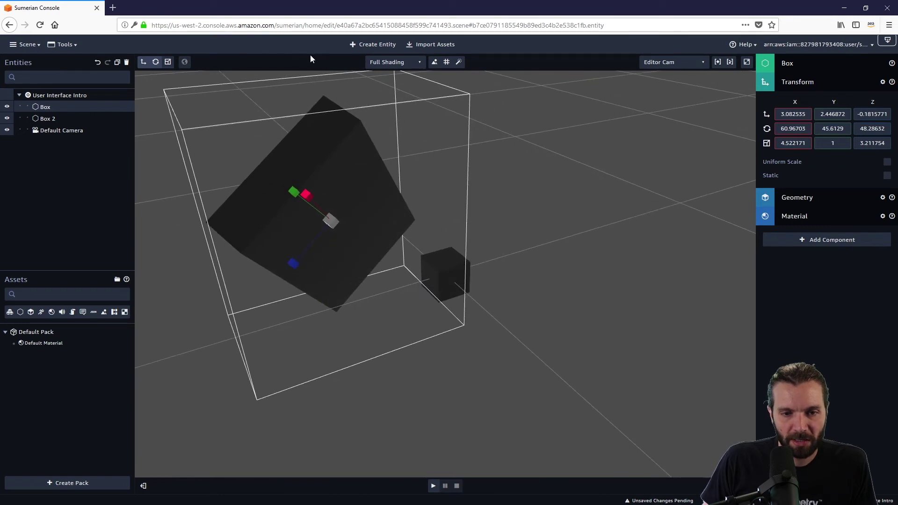
- Preview the scene in Wireframe mode and restore Full Shading
click(419, 66)
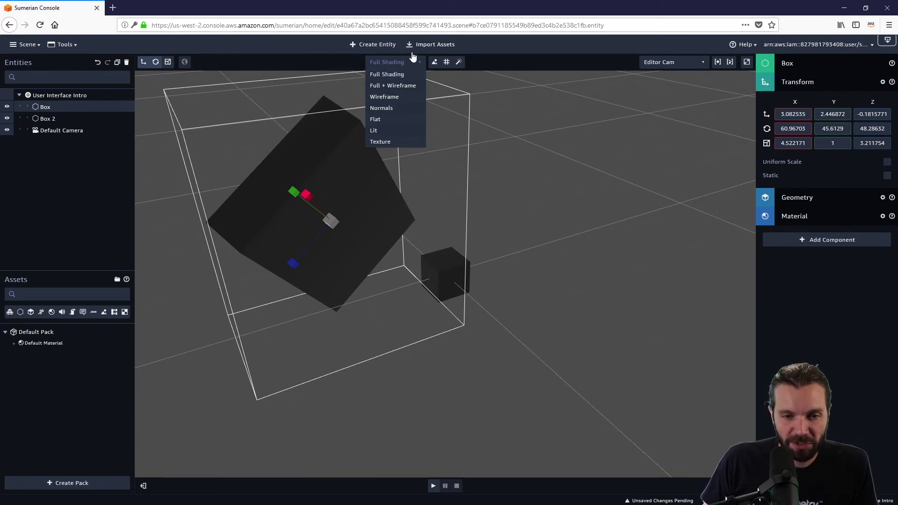
click(393, 97)
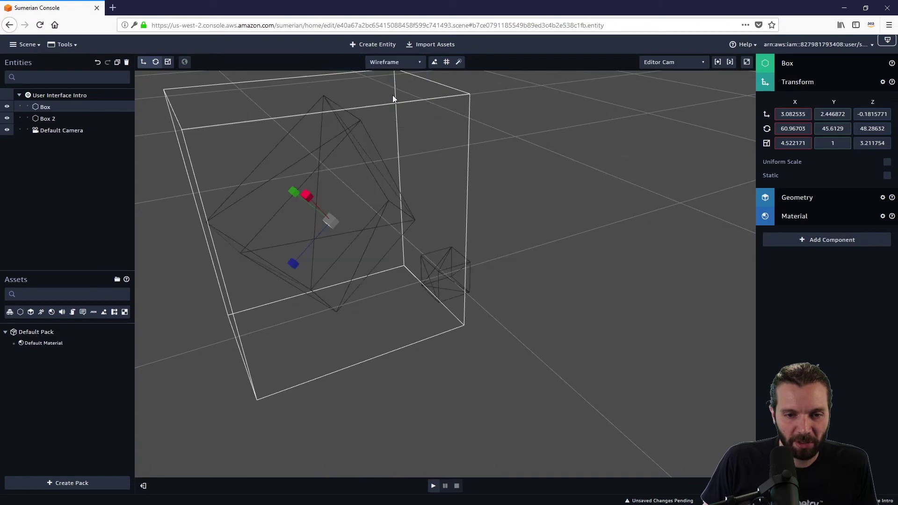
mouse_move(508, 161)
mouse_down()
mouse_move(399, 174)
mouse_move(379, 199)
mouse_move(390, 204)
mouse_move(454, 177)
mouse_move(407, 107)
mouse_up()
click(418, 63)
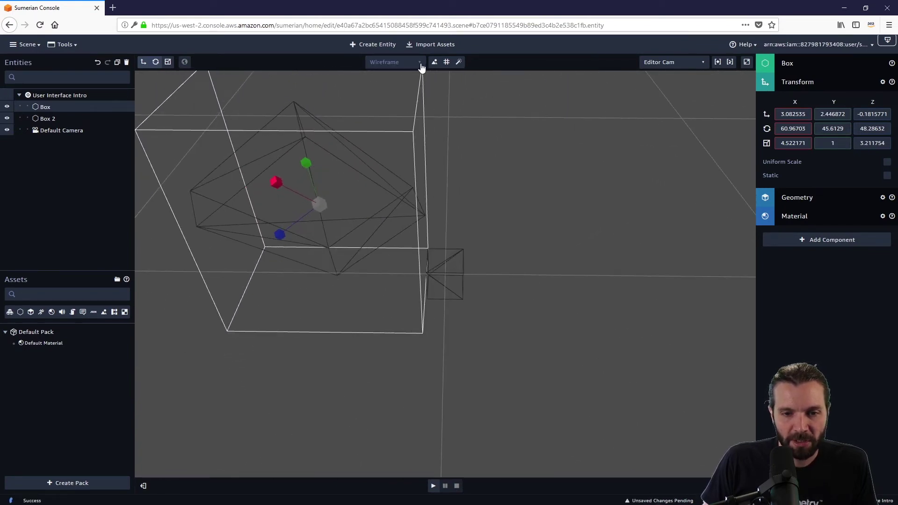
click(403, 76)
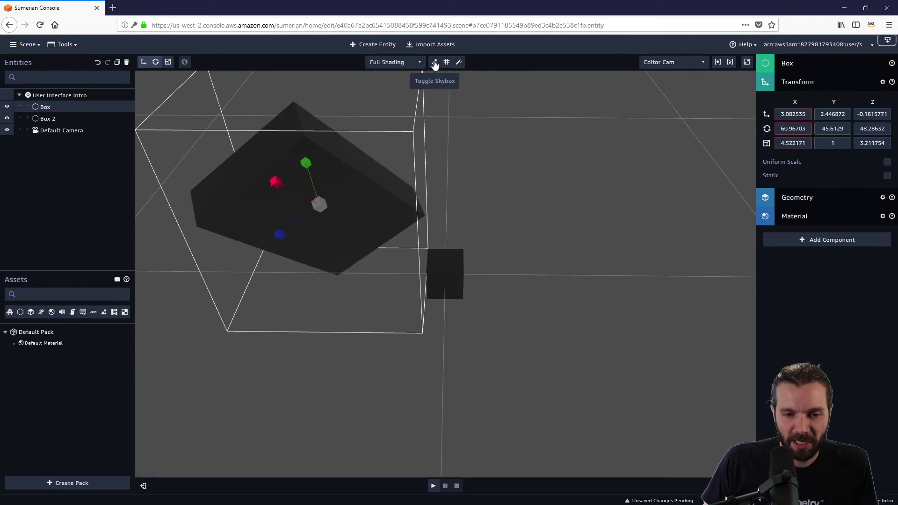
- Hide the viewport grid and show it again
drag(509, 209, 485, 163)
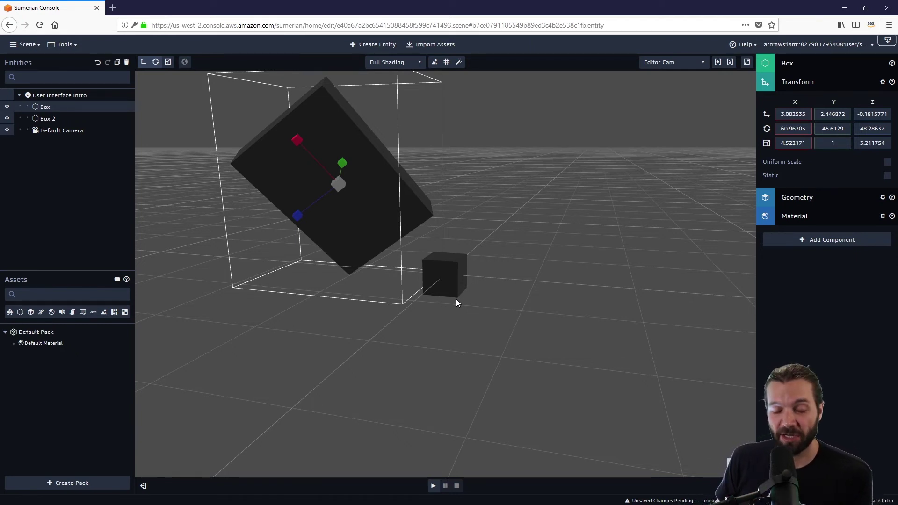
click(447, 62)
click(447, 63)
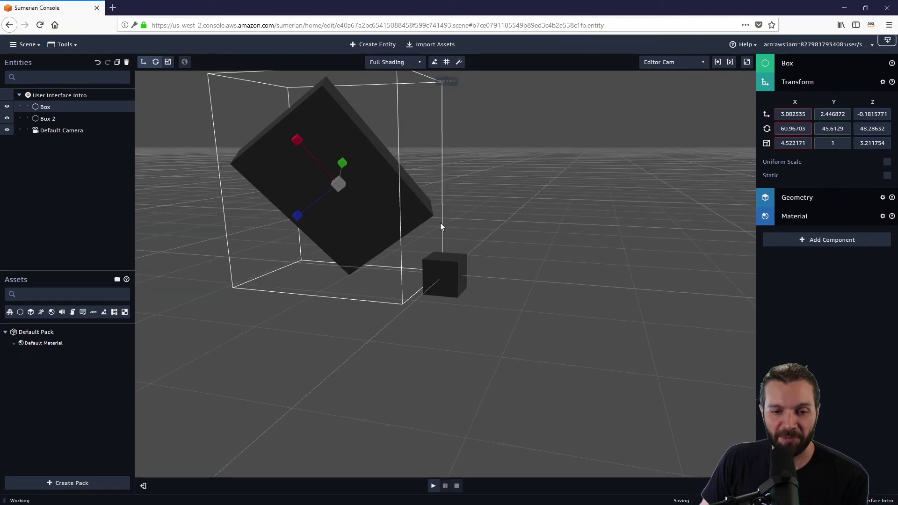
- Zoom the view out from the Box, and frame Box 2 in the viewport with Frame Selection
drag(555, 257, 541, 186)
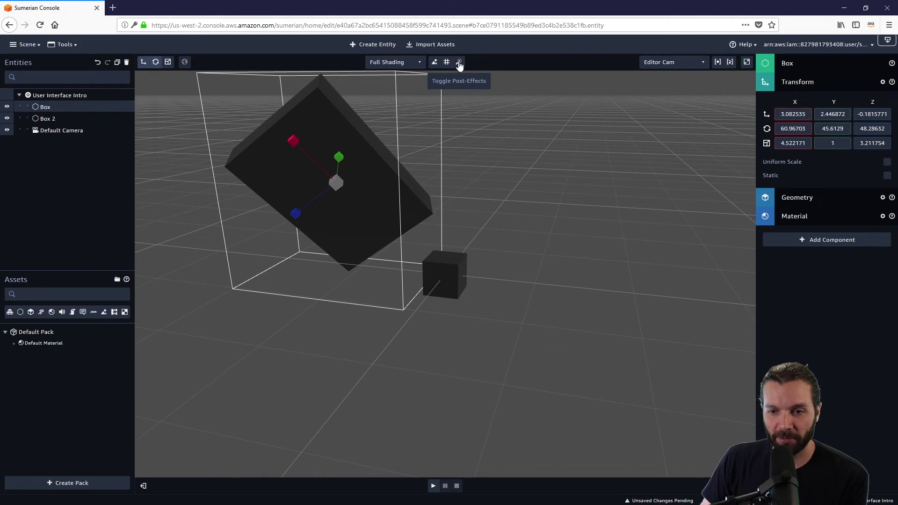
click(717, 62)
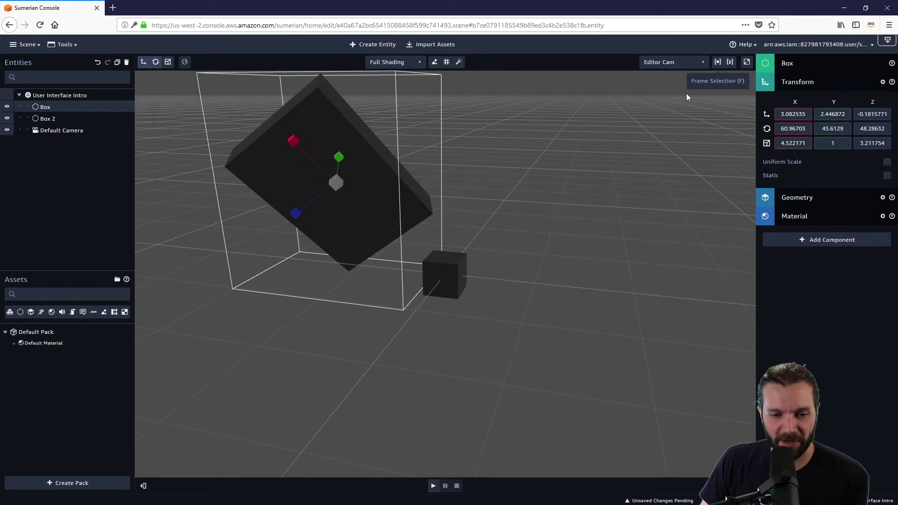
scroll(474, 238, down, 4)
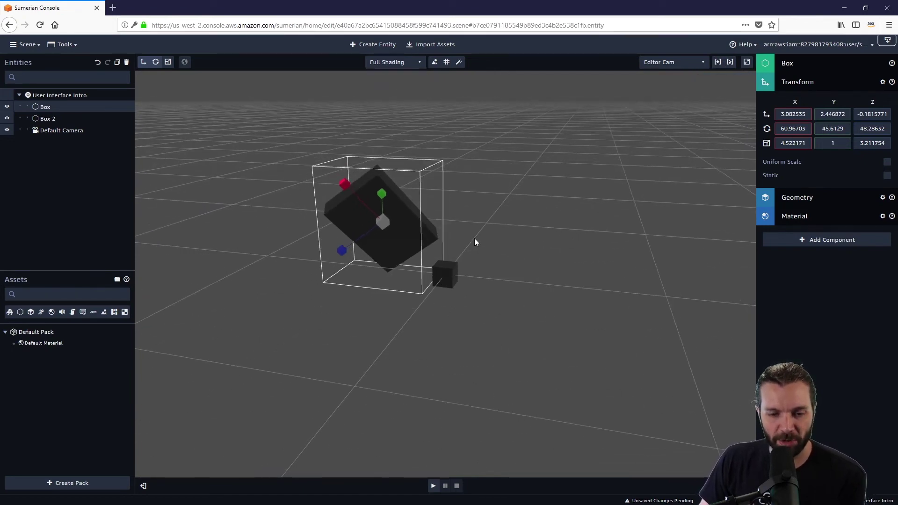
scroll(473, 239, down, 5)
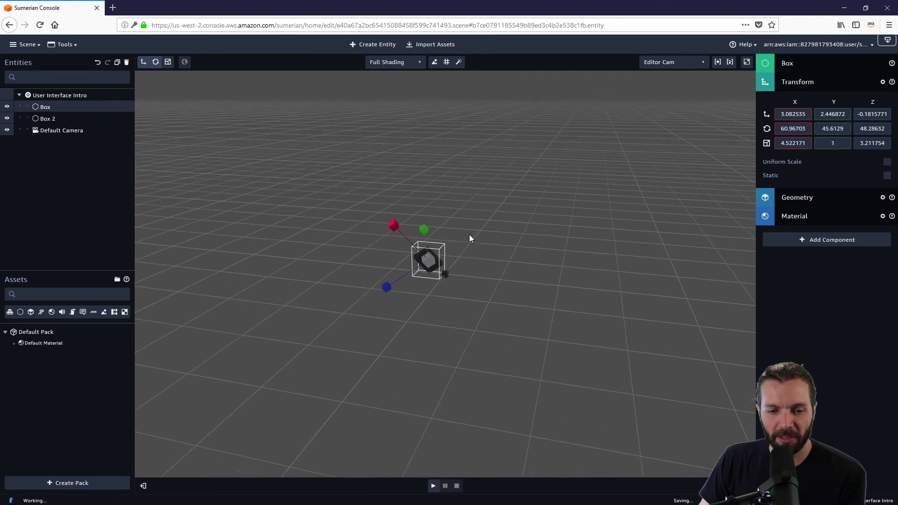
click(49, 118)
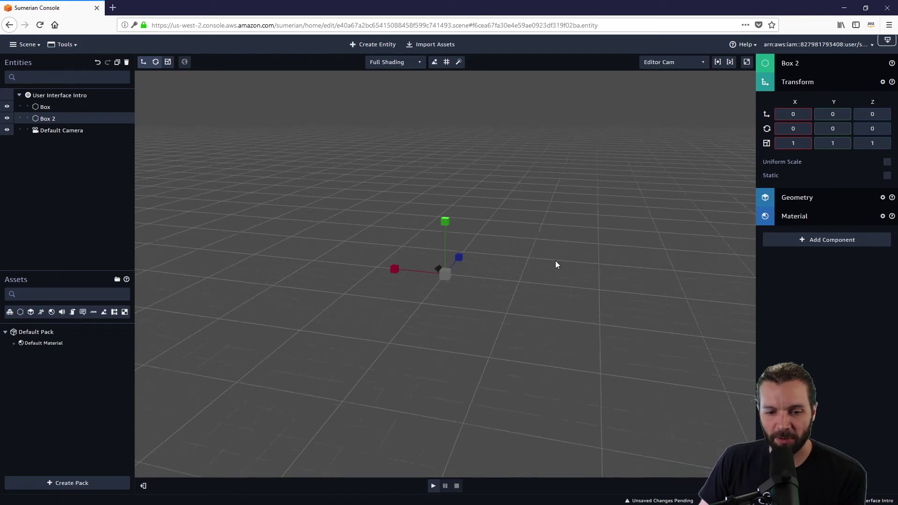
drag(555, 261, 434, 234)
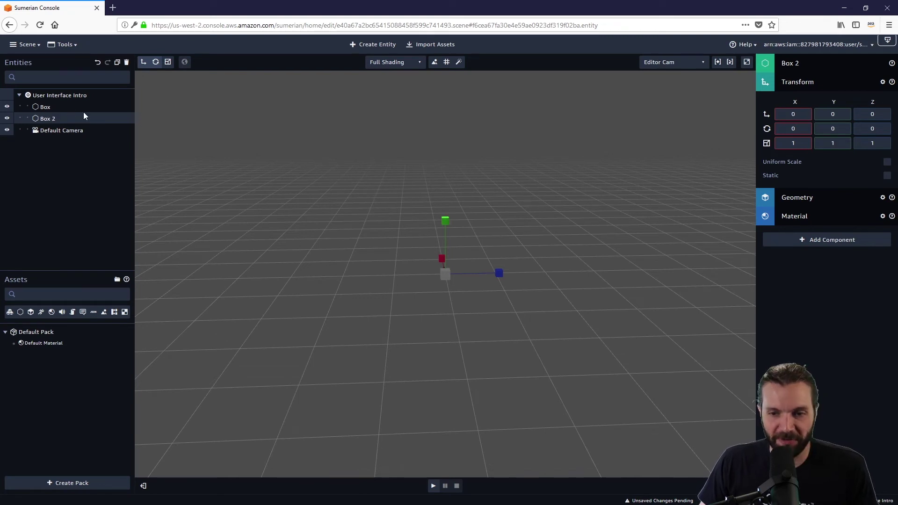
click(718, 63)
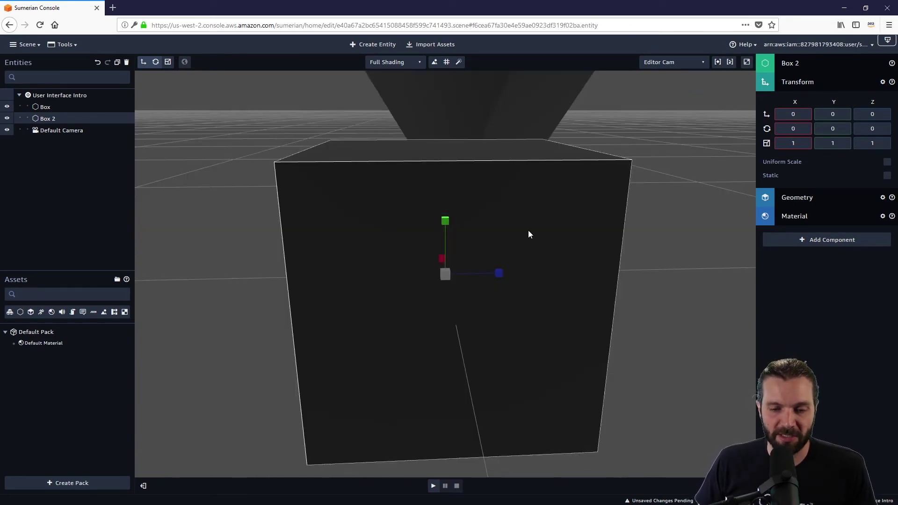
drag(583, 226, 495, 236)
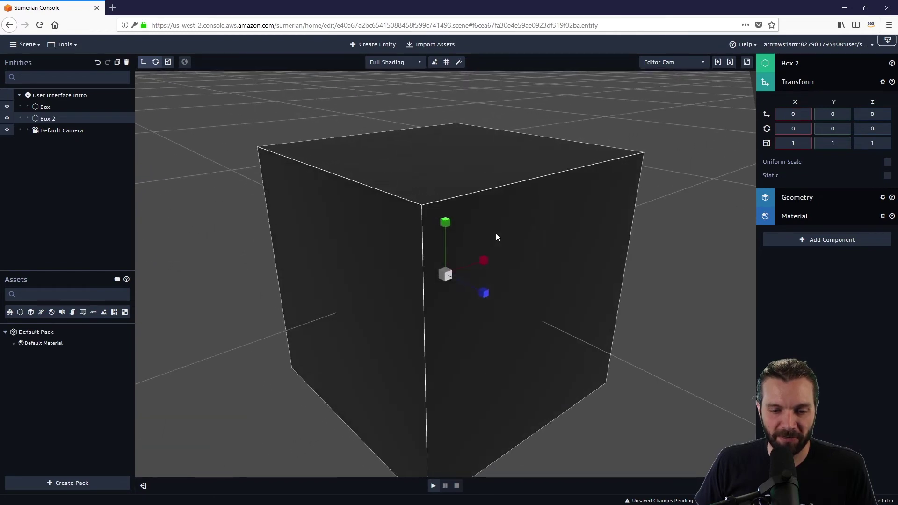
scroll(496, 237, down, 5)
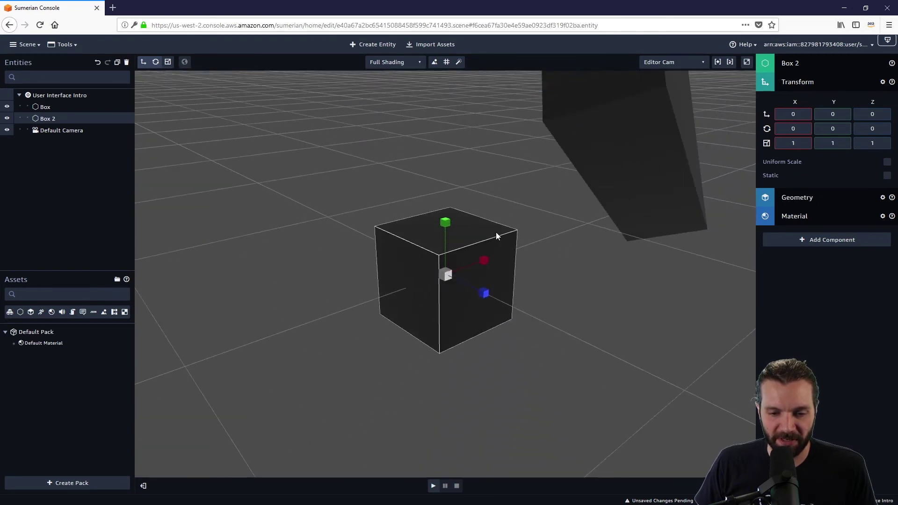
scroll(497, 237, up, 3)
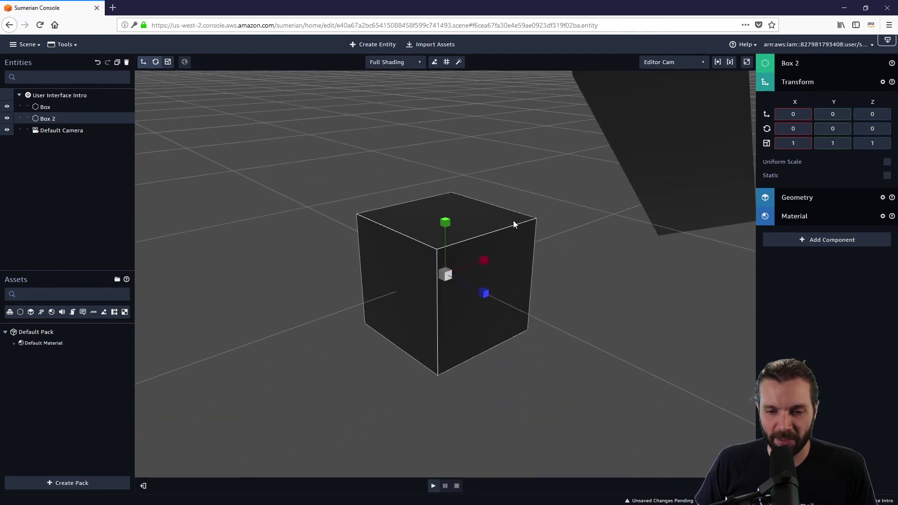
- Frame the Box in the viewport and orbit around it to view it from several sides
click(46, 106)
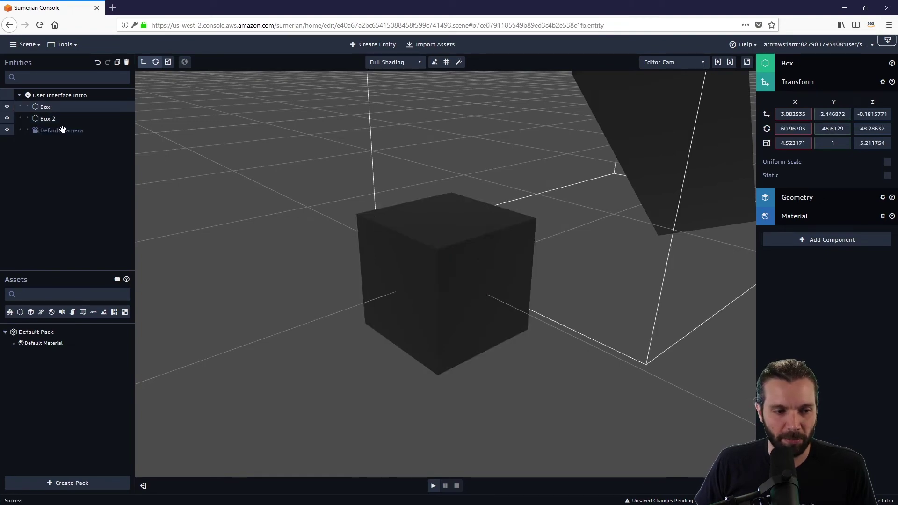
key(f)
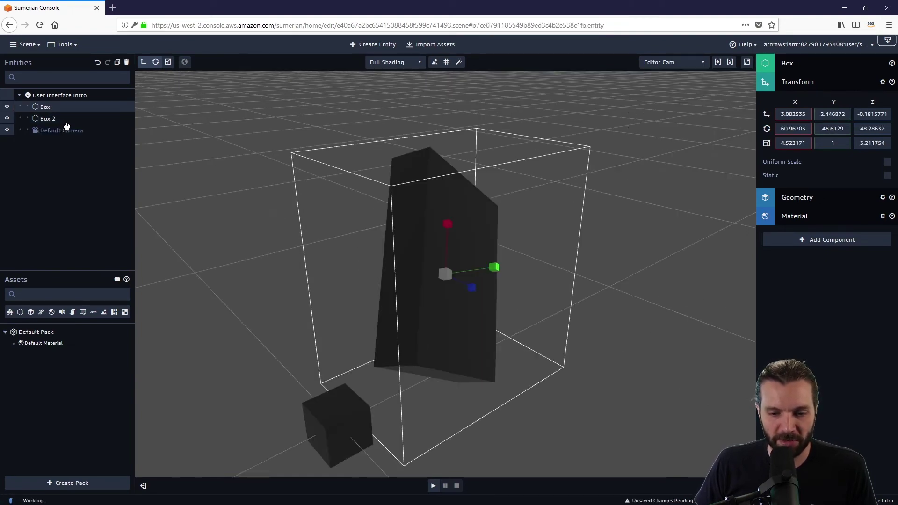
drag(509, 236, 342, 260)
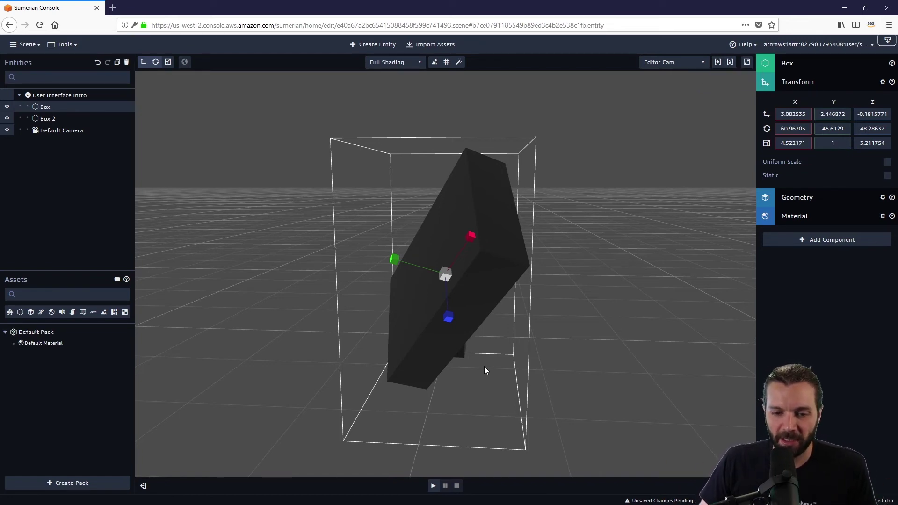
middle_drag(484, 366, 616, 371)
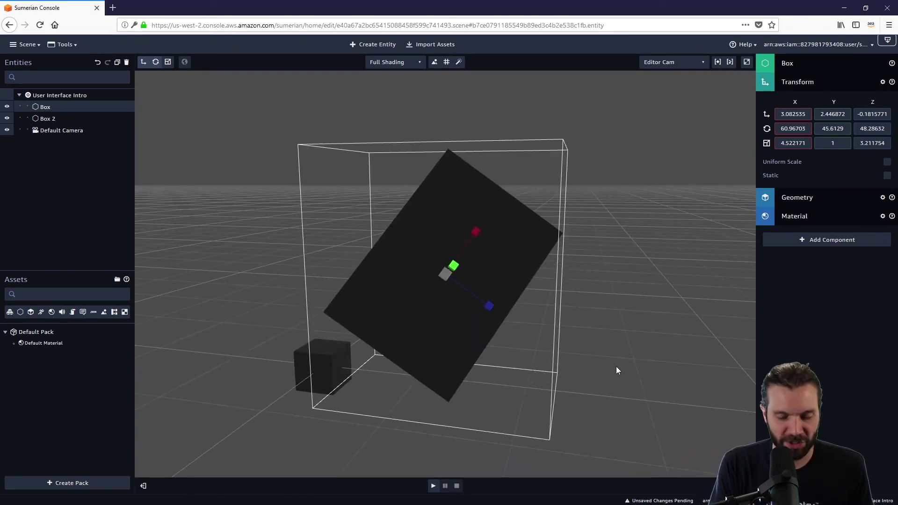
scroll(616, 370, down, 1)
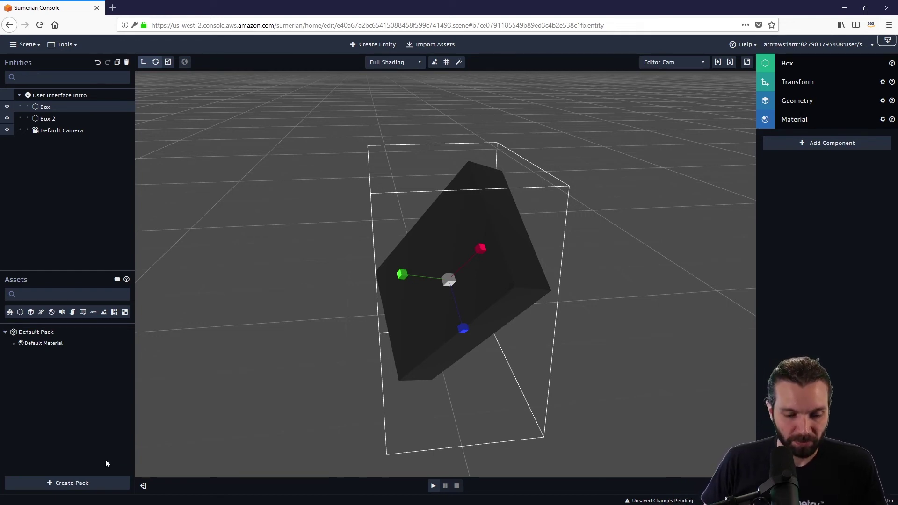
- Collapse the side panels to enlarge the viewport and restore them
click(143, 486)
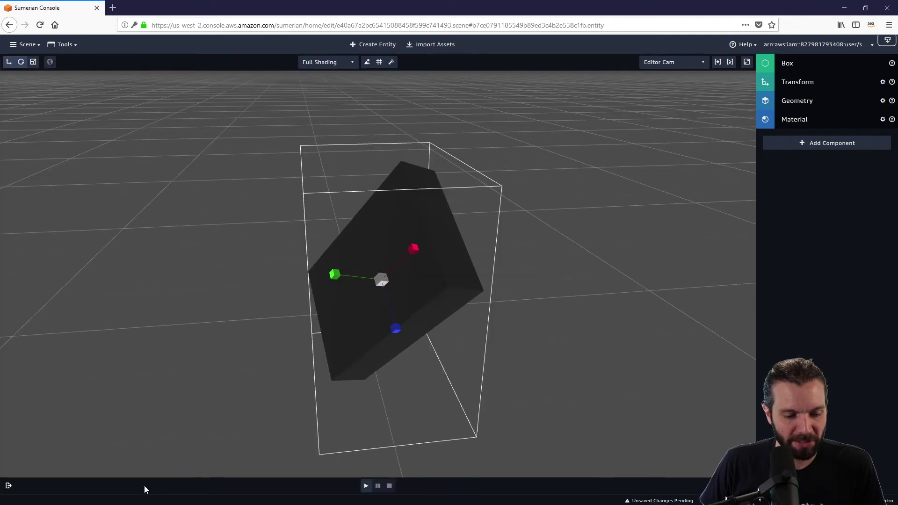
click(8, 486)
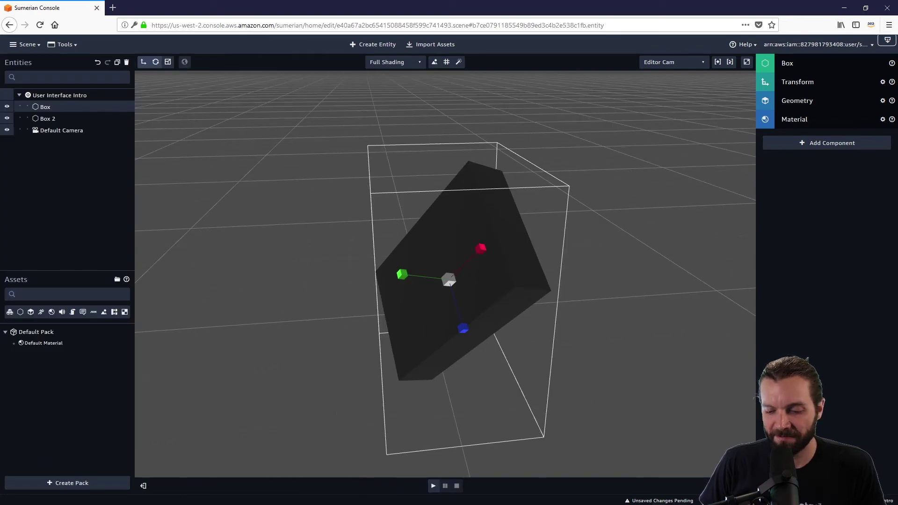
click(890, 488)
click(890, 487)
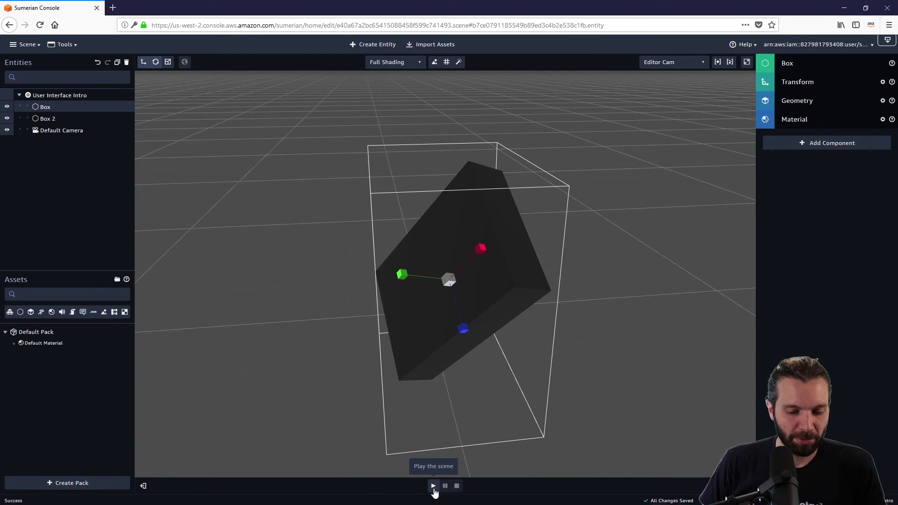
- Play the scene, view the boxes from several angles in play mode, and stop playback
drag(579, 370, 455, 372)
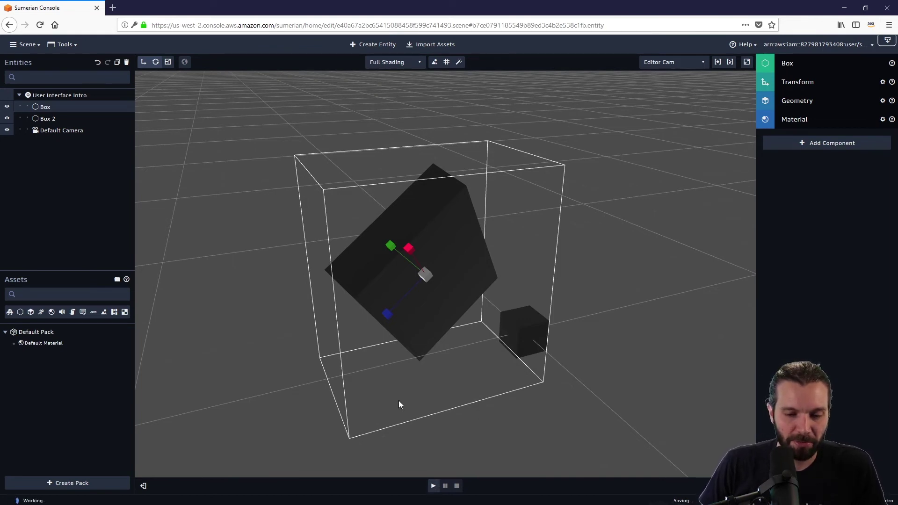
middle_drag(553, 398, 508, 398)
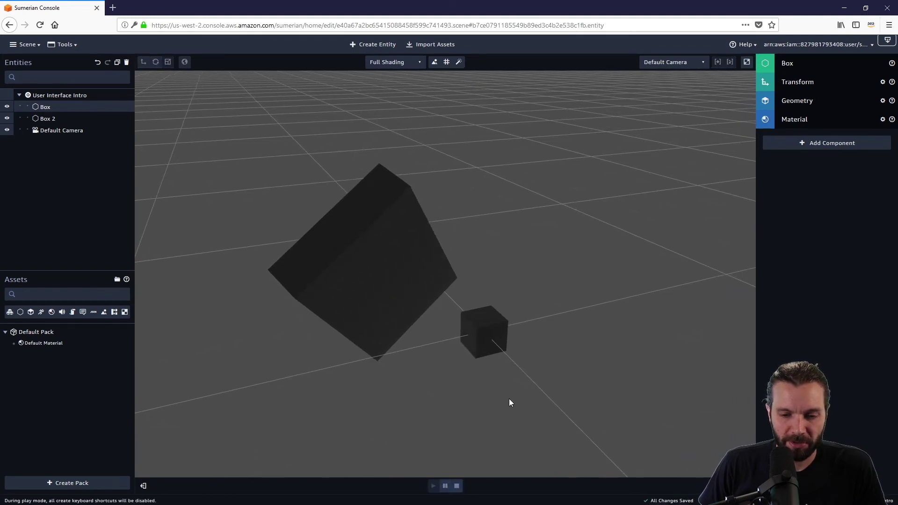
drag(422, 391, 596, 383)
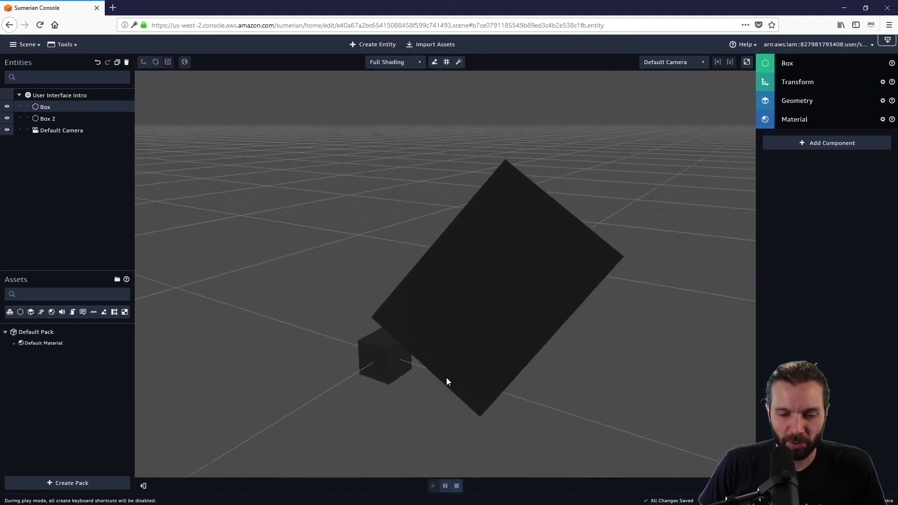
drag(446, 377, 506, 378)
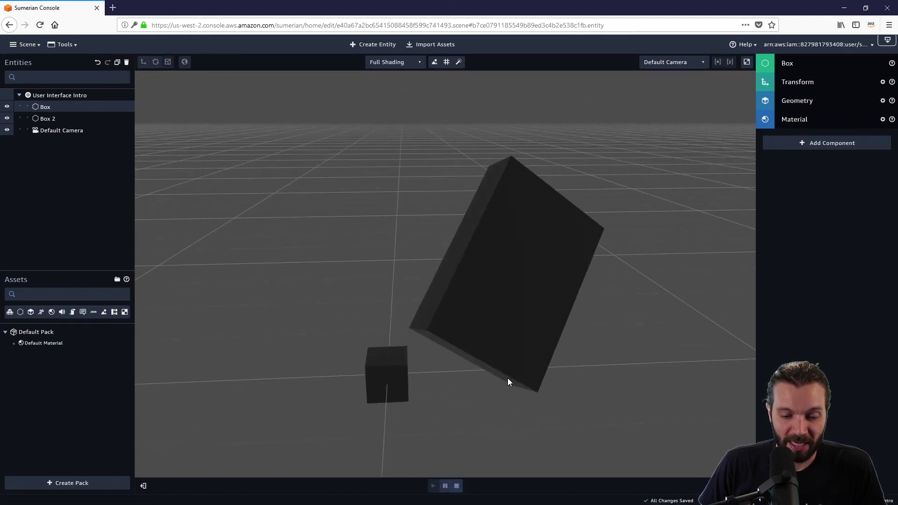
click(445, 486)
click(461, 487)
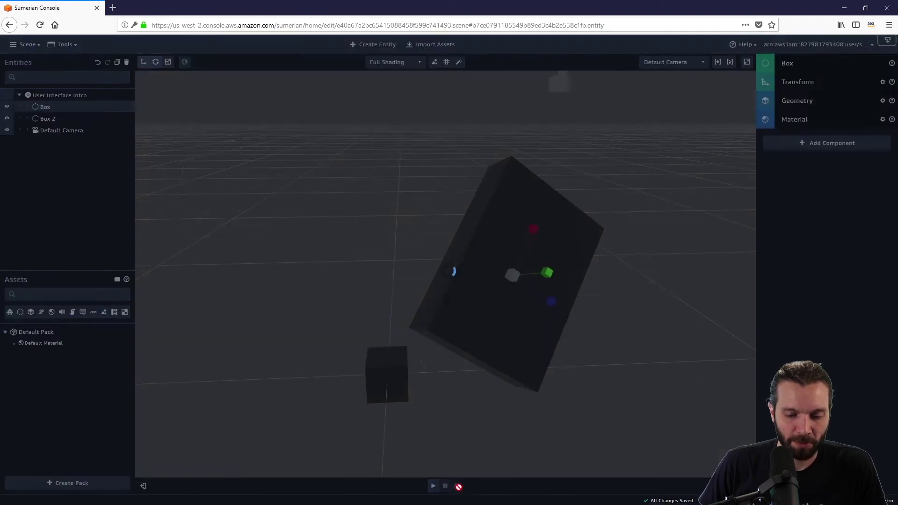
drag(607, 394, 311, 325)
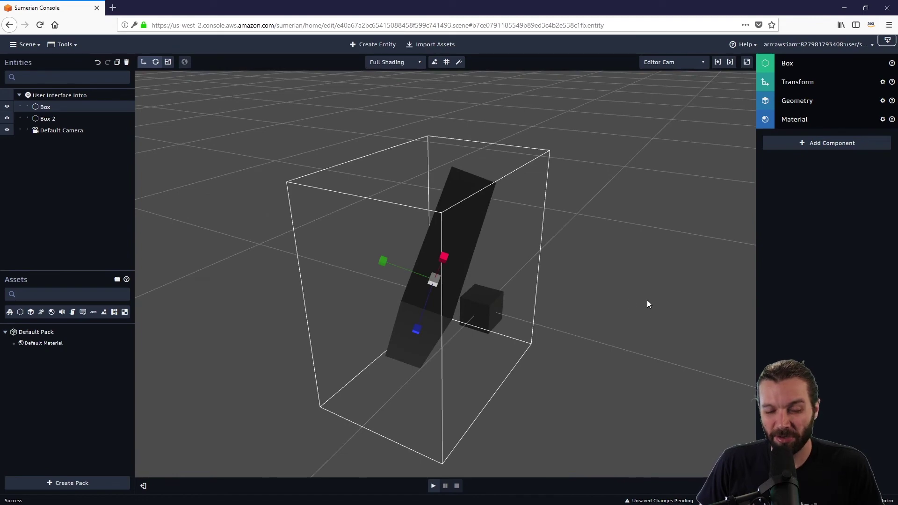
drag(647, 302, 464, 320)
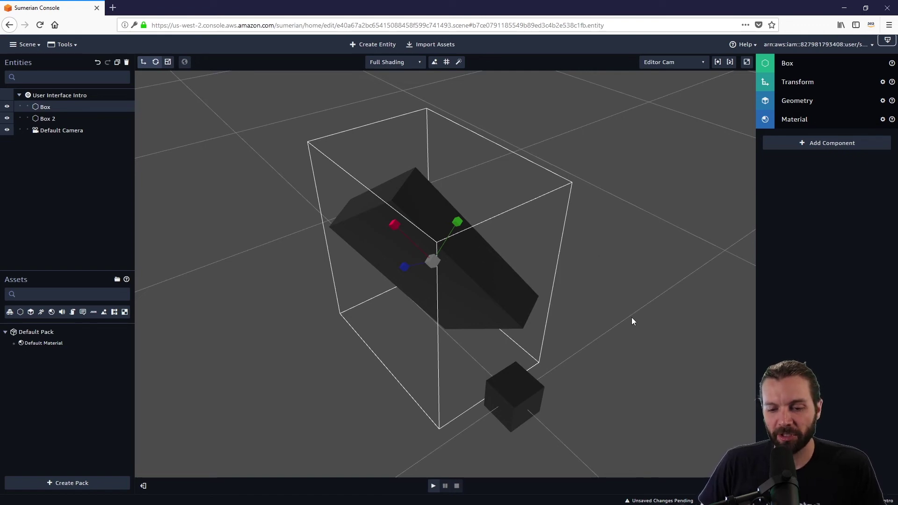
drag(632, 321, 527, 292)
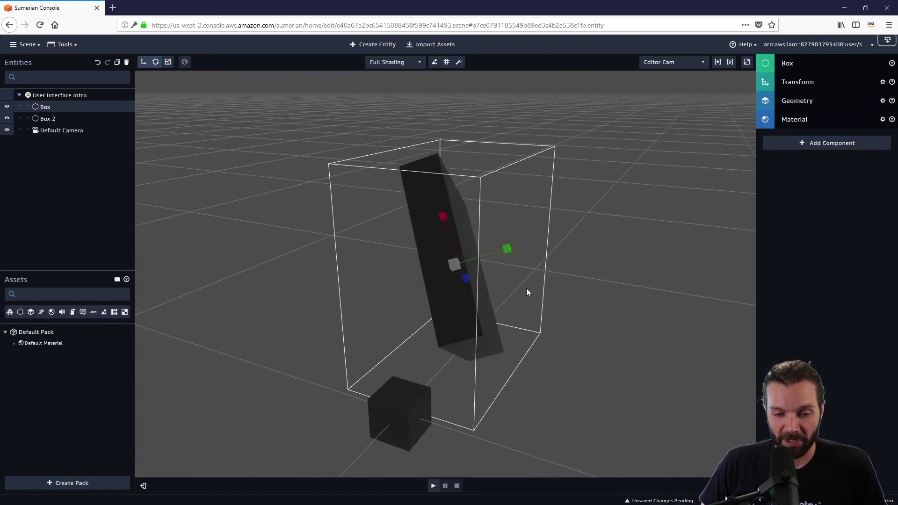
- Select Default Camera, Box 2 and Box in turn to compare their components
click(68, 131)
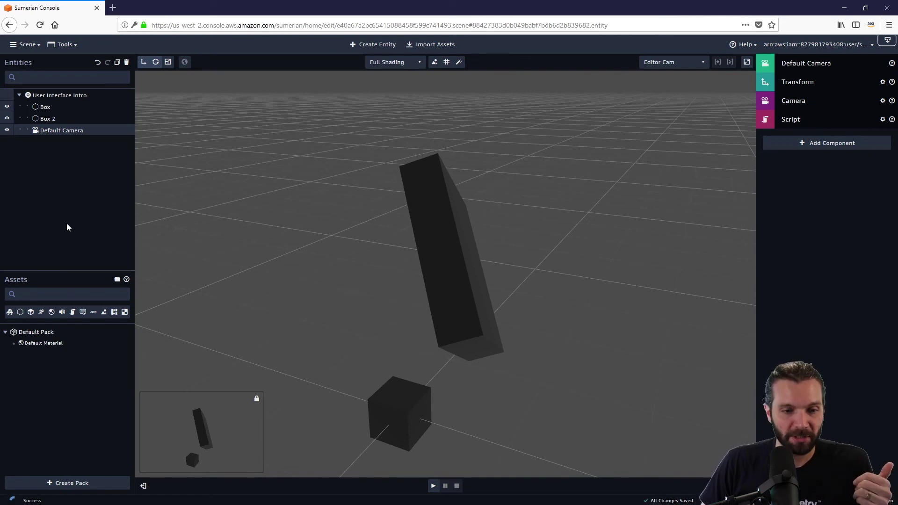
click(49, 118)
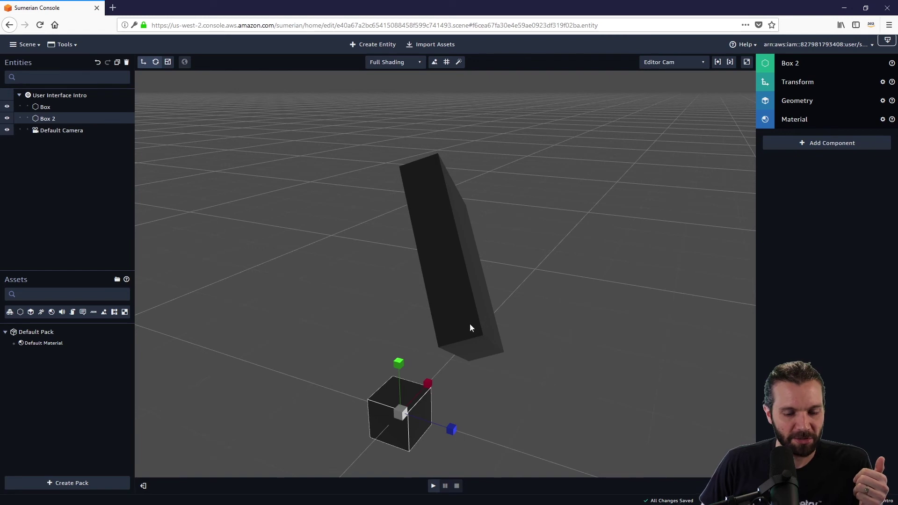
click(56, 106)
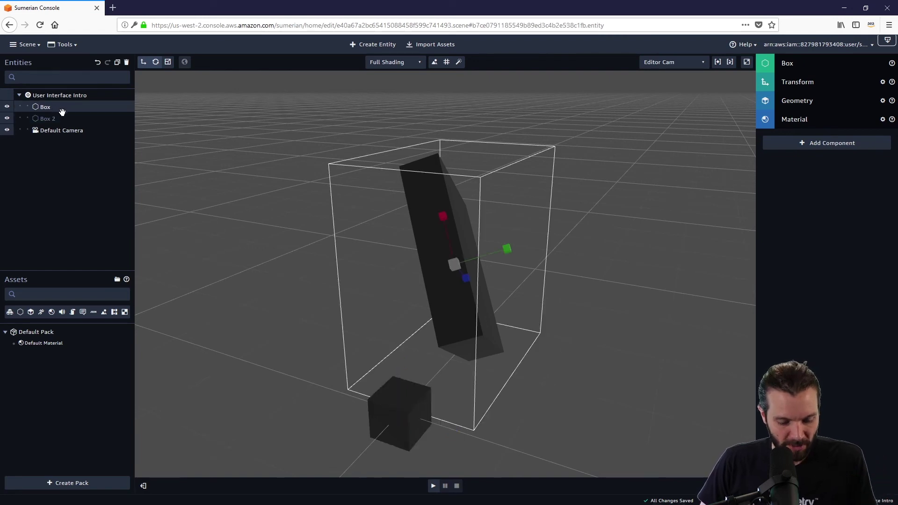
- Frame the Box in the viewport, orbit around it, and zoom far out
double_click(62, 111)
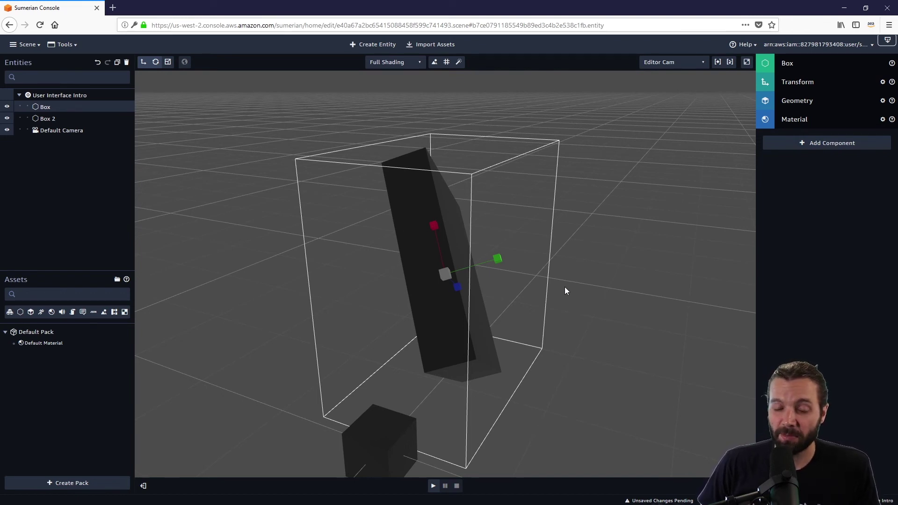
middle_drag(579, 278, 252, 286)
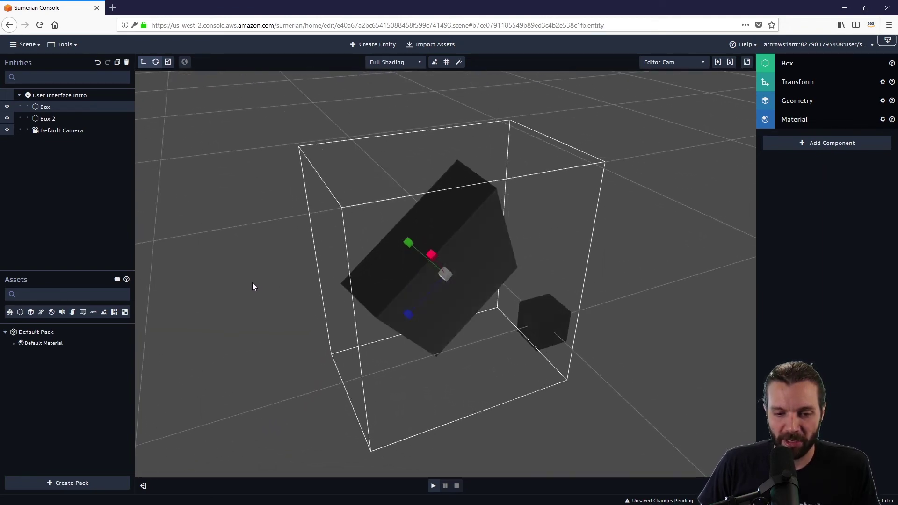
middle_drag(582, 265, 350, 271)
middle_drag(603, 248, 465, 321)
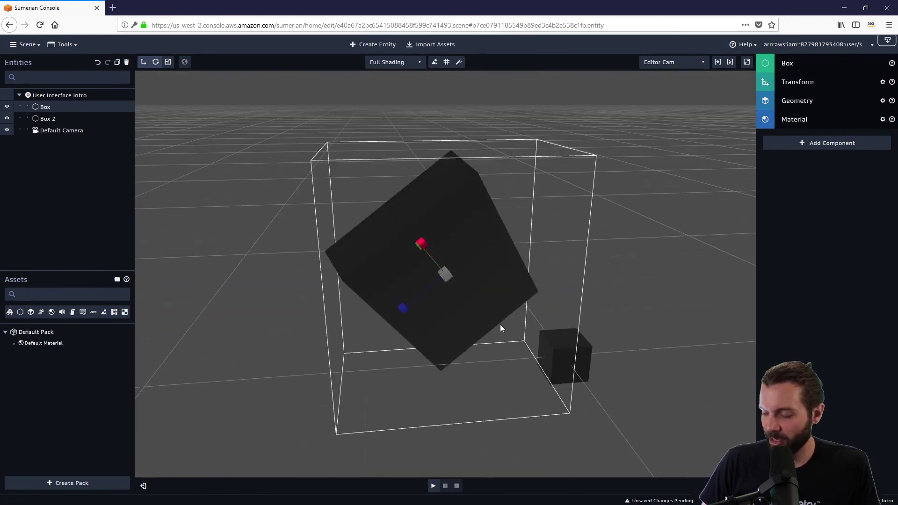
scroll(499, 324, down, 5)
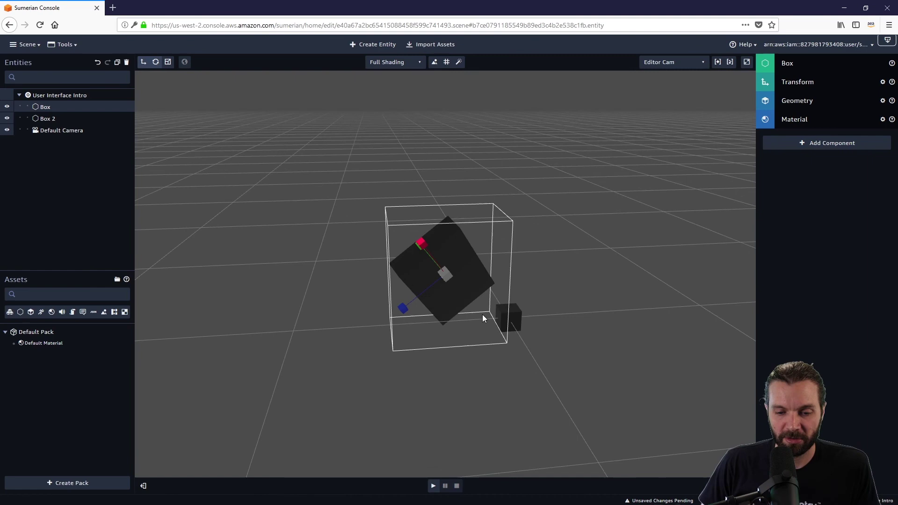
scroll(482, 314, down, 8)
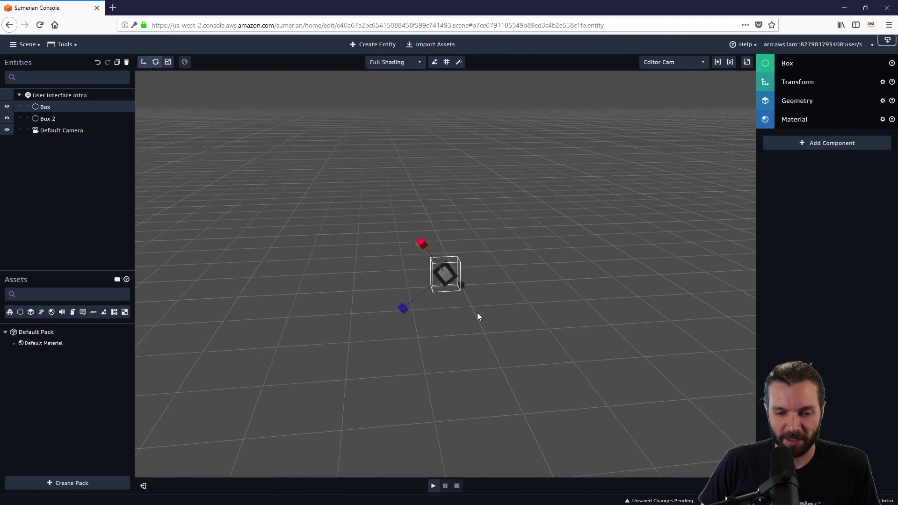
scroll(477, 315, down, 3)
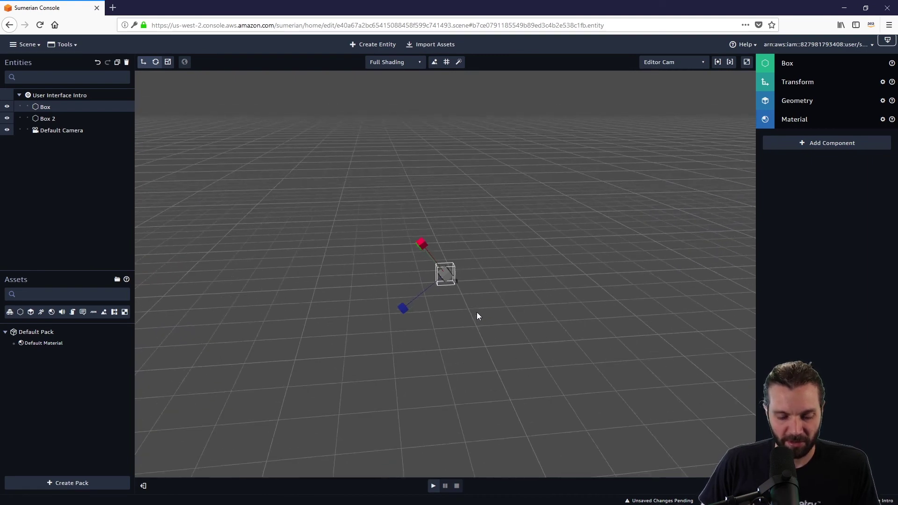
- Zoom back in on the Box until it fills much of the viewport
scroll(470, 307, up, 8)
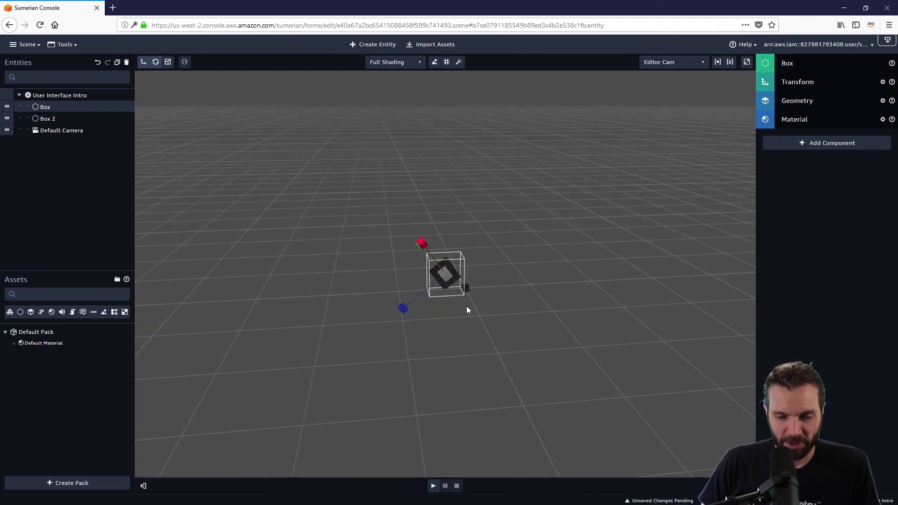
scroll(455, 280, down, 2)
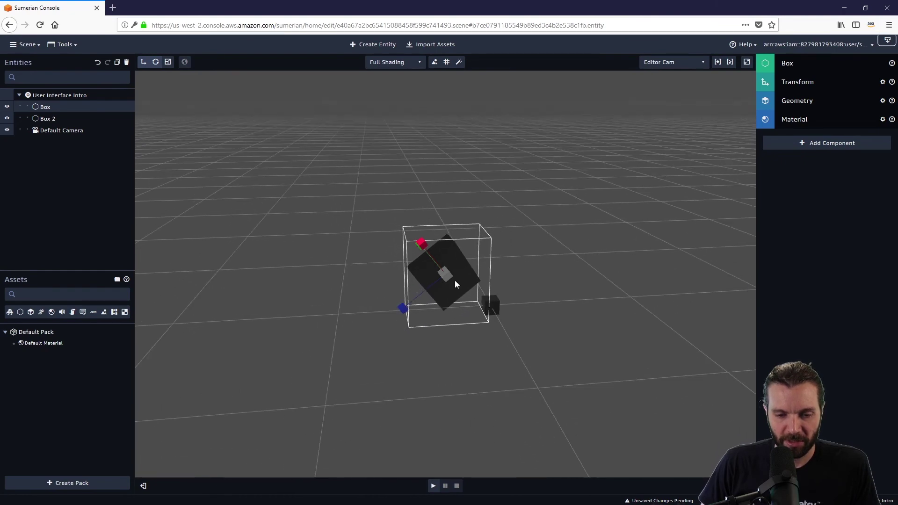
scroll(470, 298, up, 5)
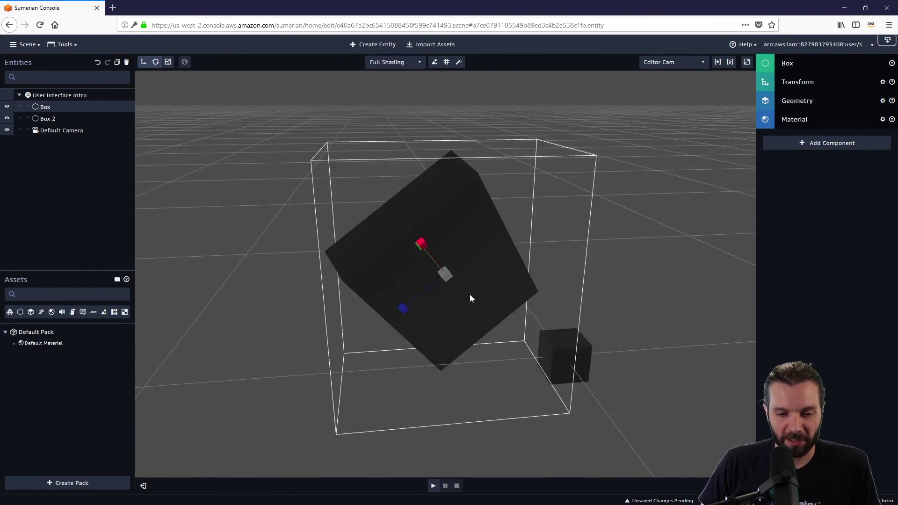
- Select Box 2, frame it in the viewport, and view it with the larger Box from several angles
drag(50, 120, 51, 118)
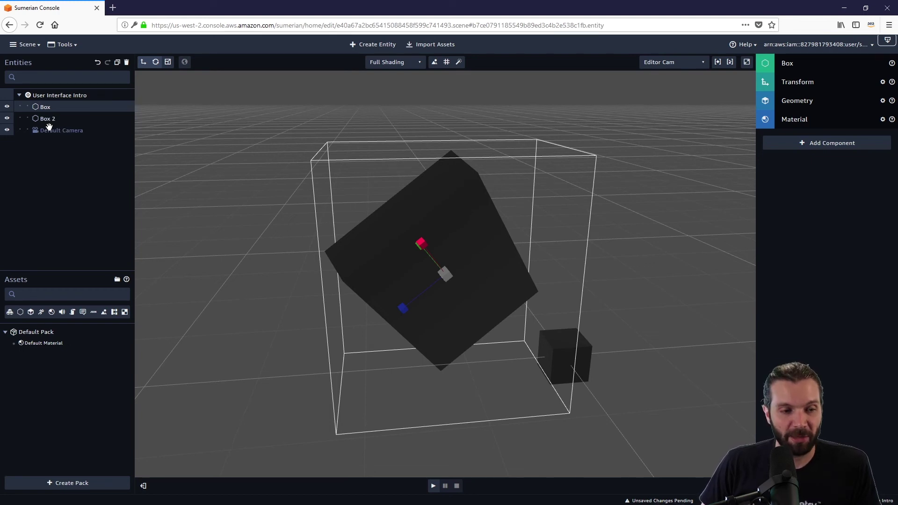
click(48, 119)
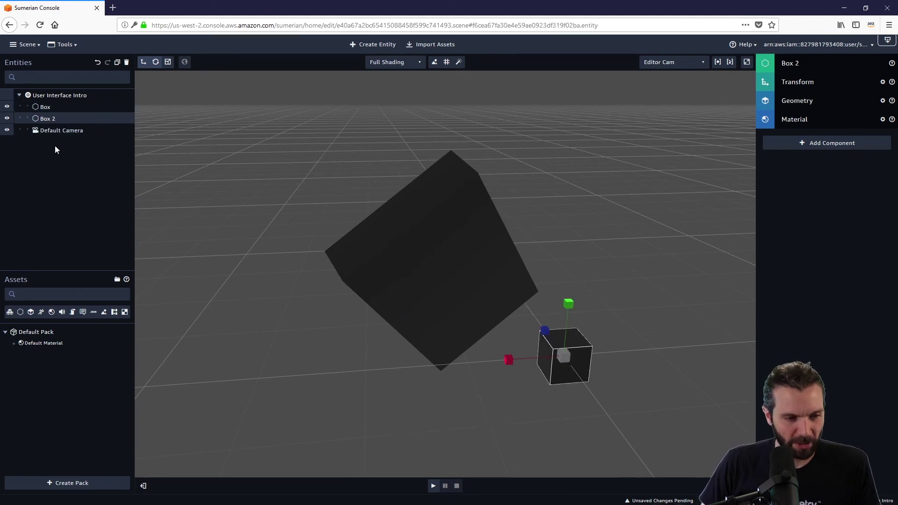
key(f)
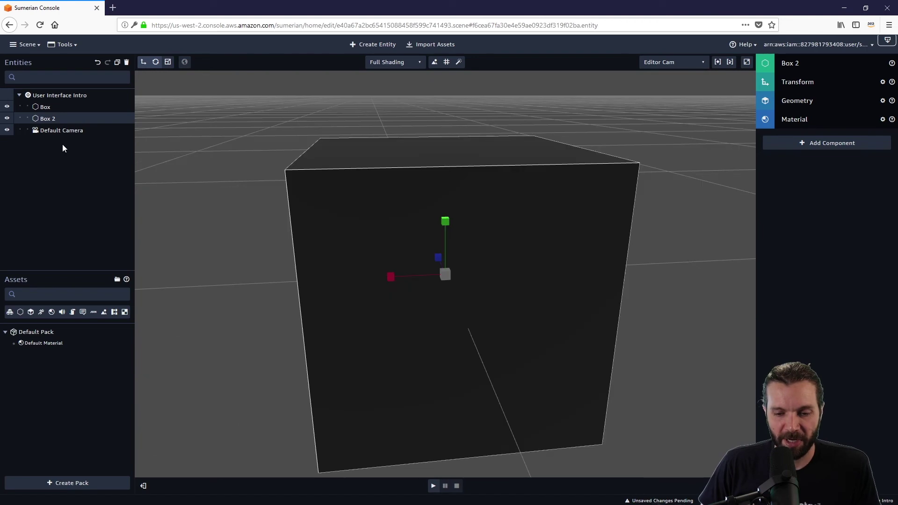
right_drag(628, 260, 484, 271)
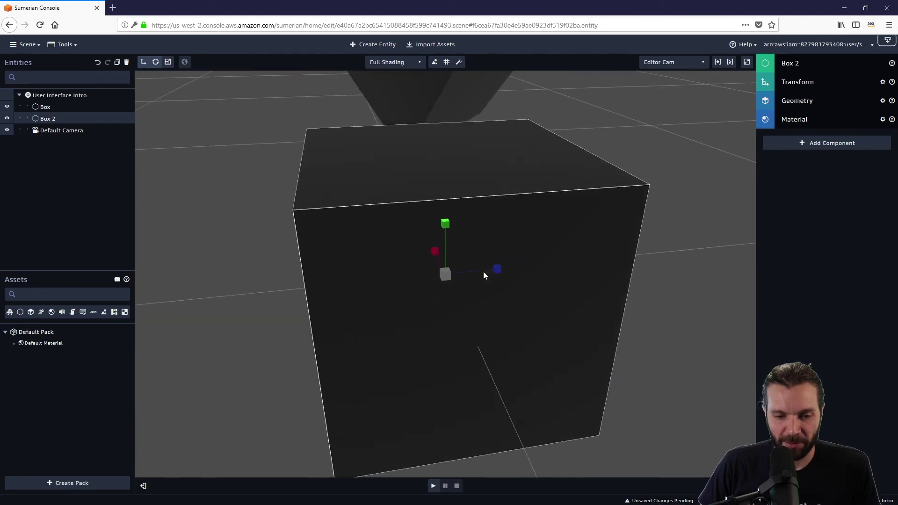
scroll(459, 239, down, 6)
scroll(460, 242, down, 6)
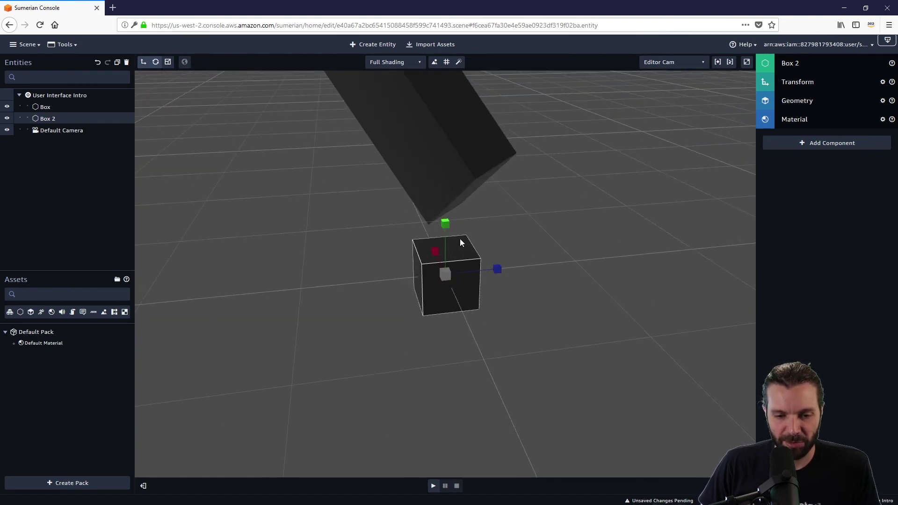
drag(569, 233, 381, 240)
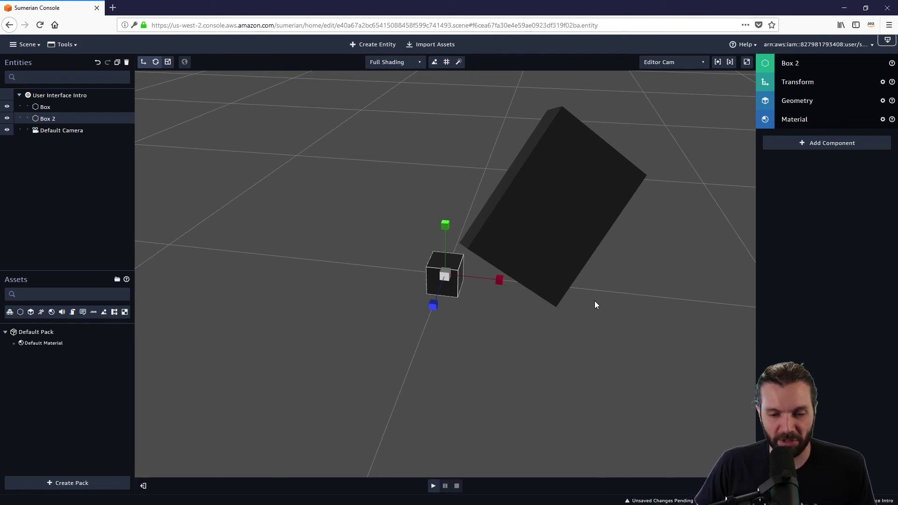
- Deselect Box 2 and move the editor camera until the boxes are away from the view's centre
click(607, 322)
drag(619, 324, 569, 335)
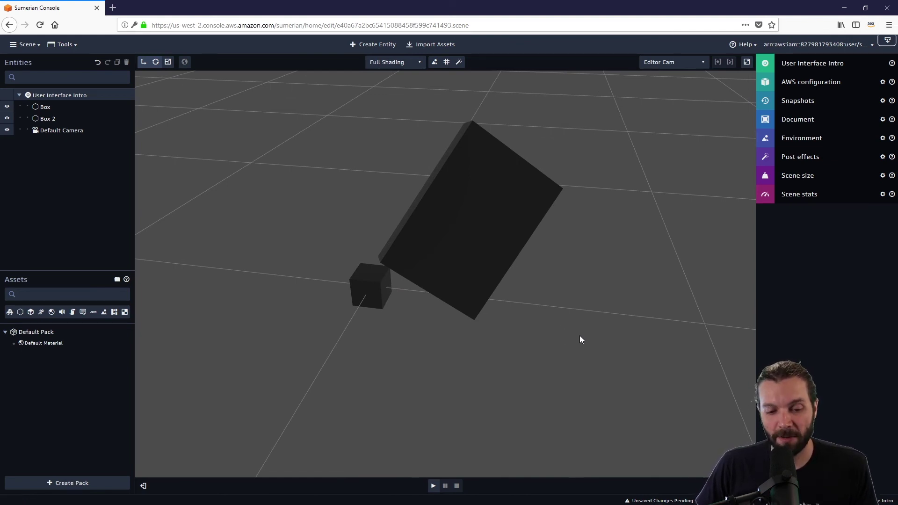
drag(615, 330, 487, 275)
scroll(483, 331, up, 5)
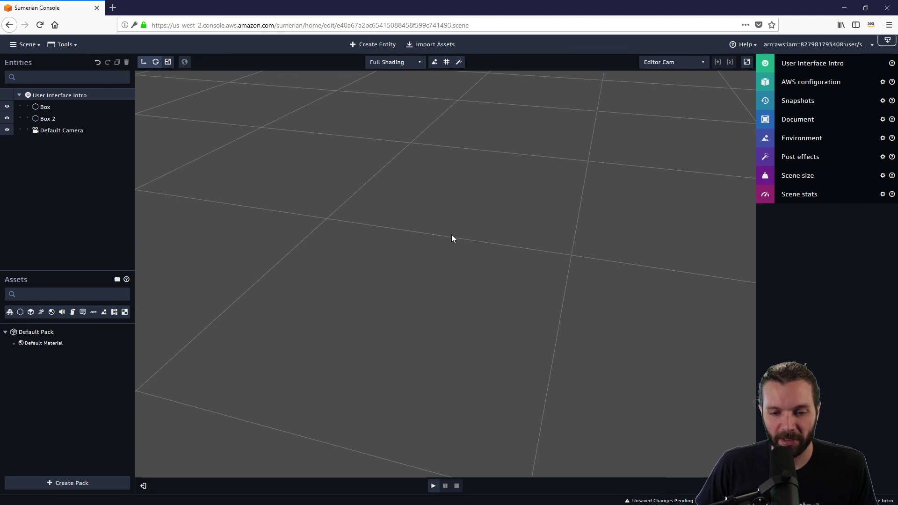
drag(580, 276, 469, 239)
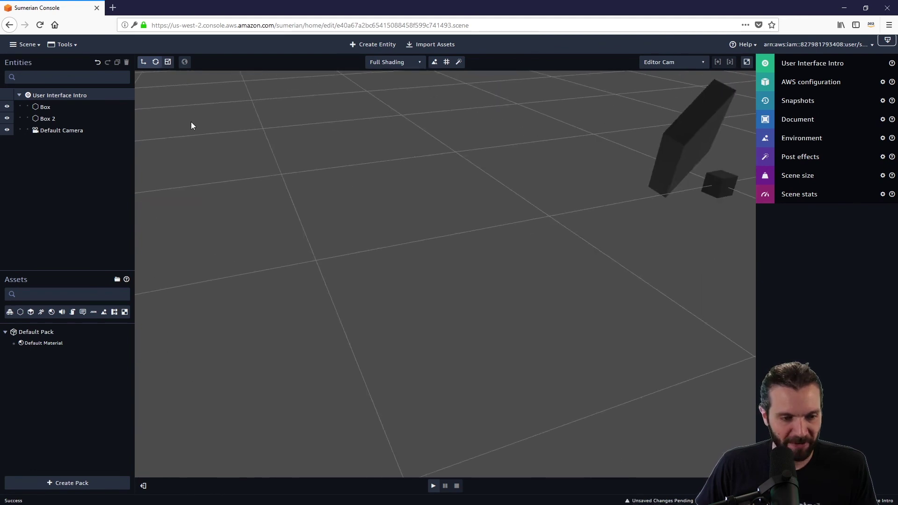
- Frame Box 2 straight from the entity list and orbit around it at a wider distance
double_click(49, 119)
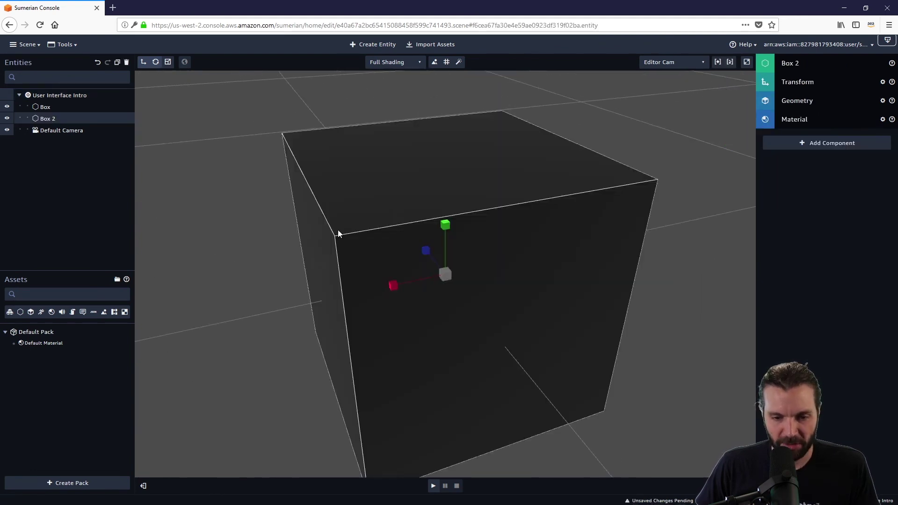
scroll(276, 150, down, 6)
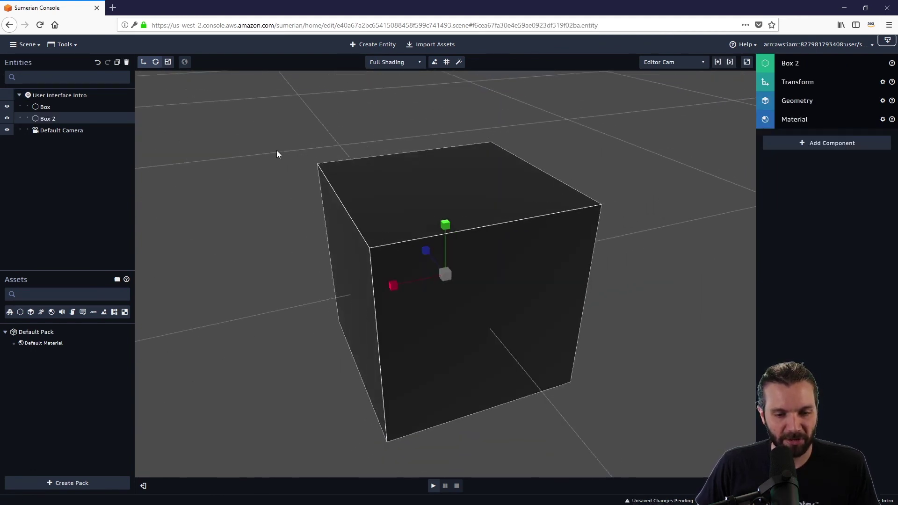
scroll(275, 153, down, 3)
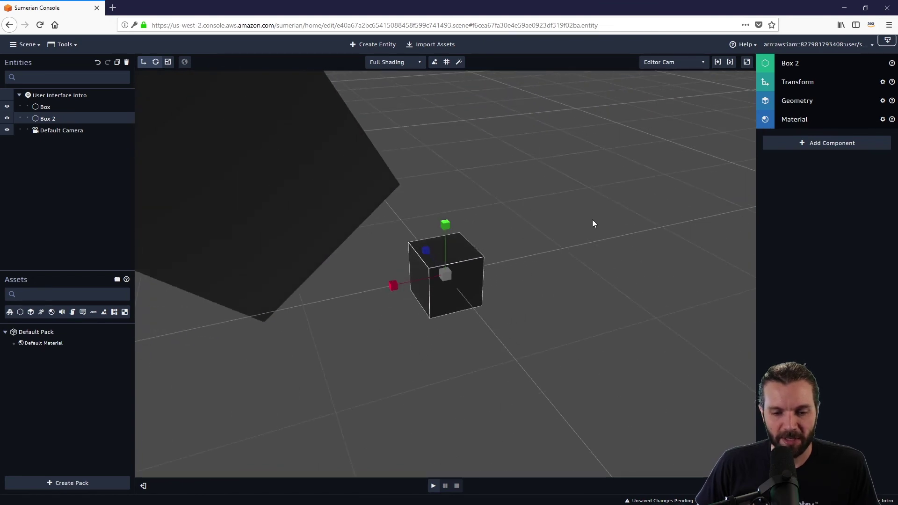
drag(594, 222, 413, 189)
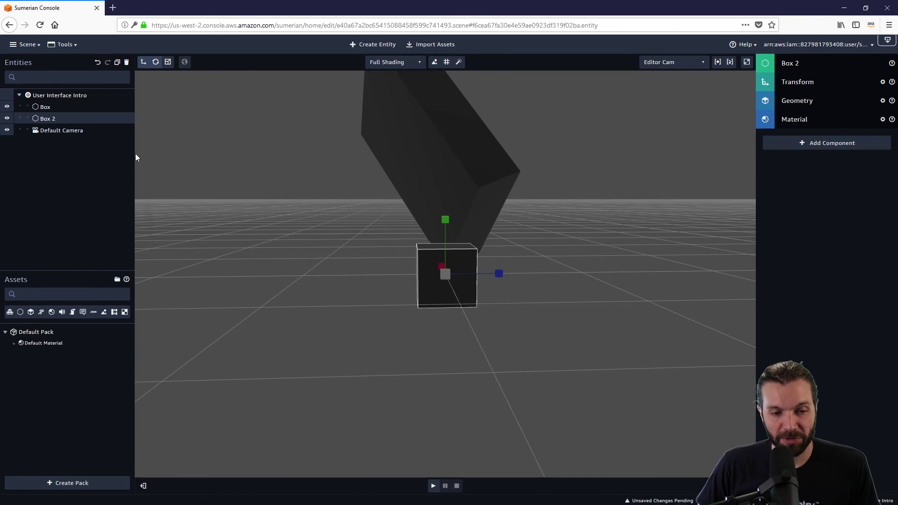
drag(654, 209, 659, 239)
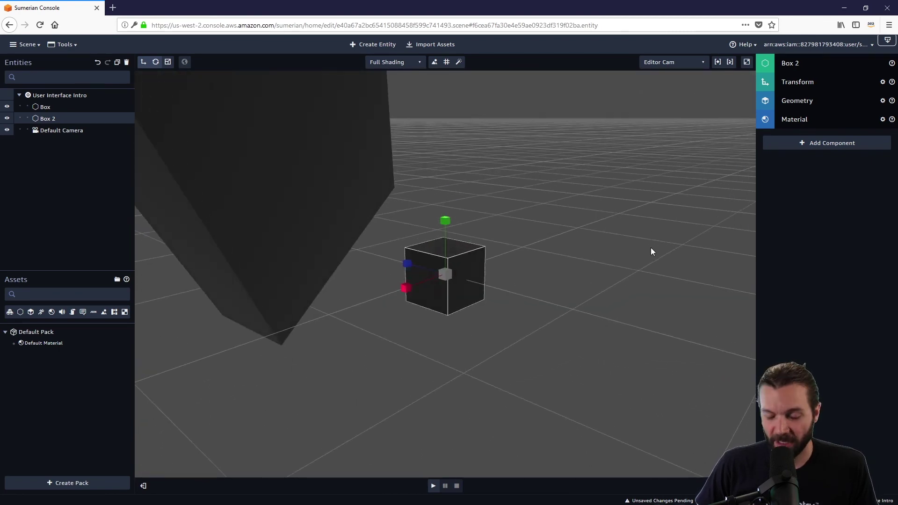
- Play the scene and examine both boxes from several angles and distances in play mode
drag(650, 248, 621, 231)
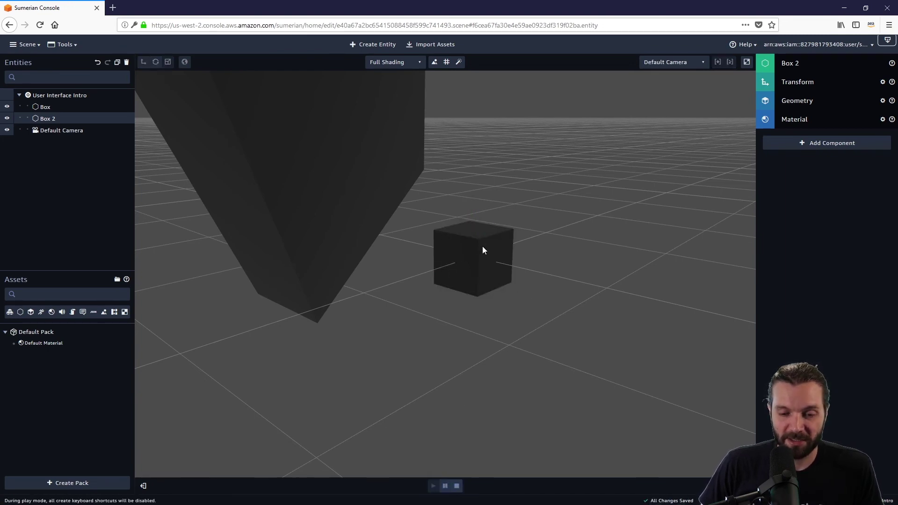
key(d)
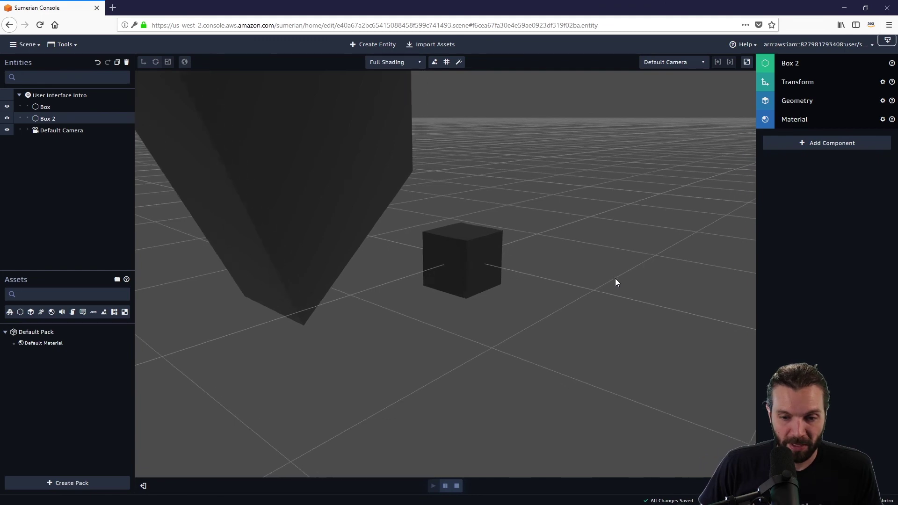
mouse_move(599, 275)
mouse_down()
mouse_move(645, 278)
mouse_move(606, 288)
mouse_up()
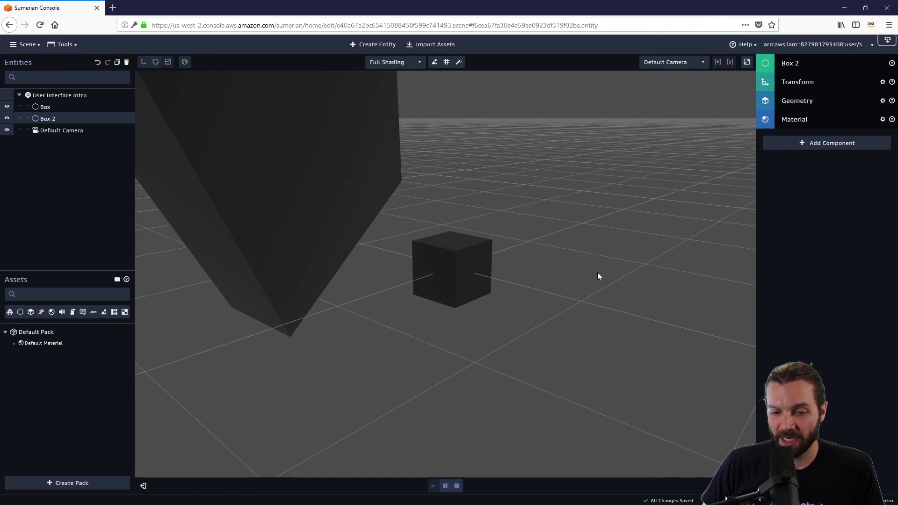
drag(599, 284, 436, 306)
drag(446, 279, 480, 229)
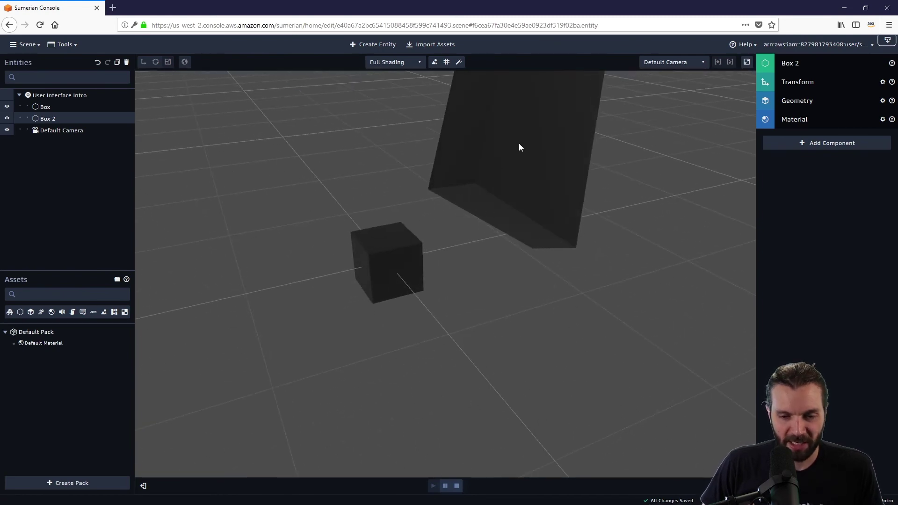
drag(627, 247, 412, 213)
scroll(410, 213, down, 5)
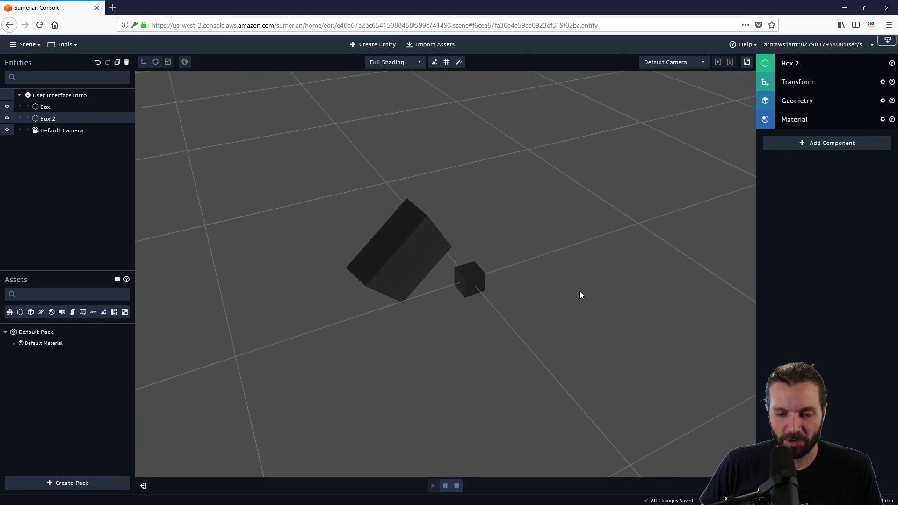
mouse_move(594, 286)
mouse_down()
mouse_move(540, 275)
mouse_move(601, 281)
mouse_up()
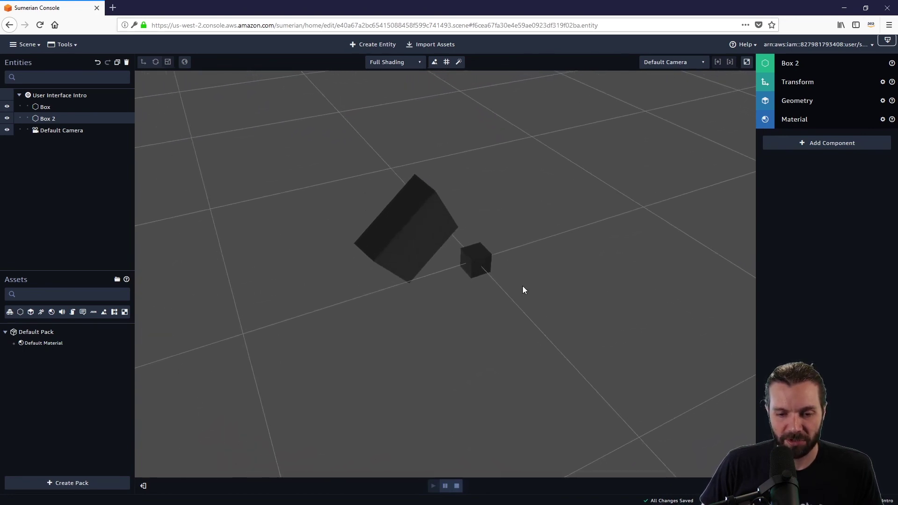
drag(523, 288, 662, 249)
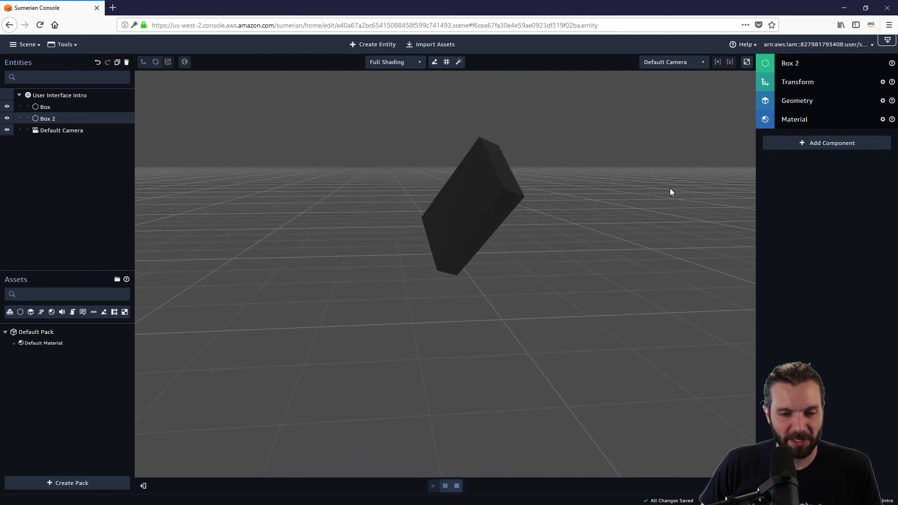
drag(669, 189, 614, 201)
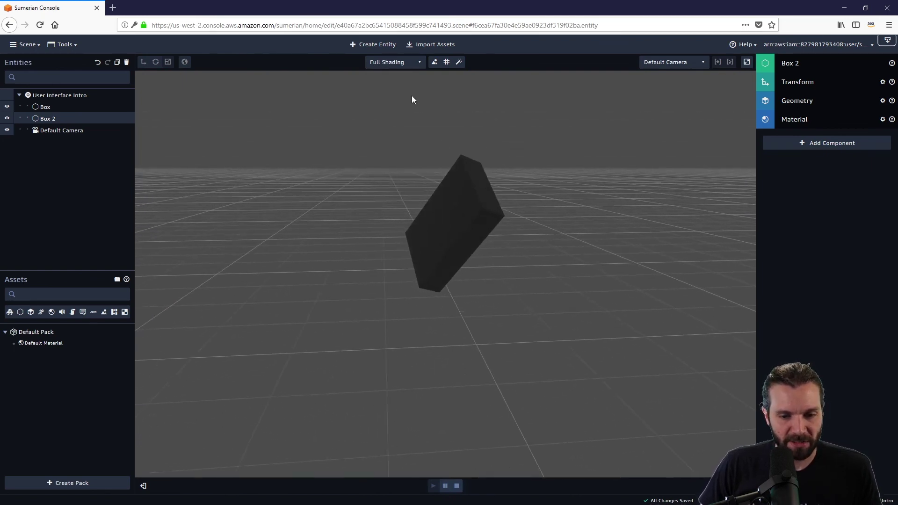
- Open the scene's publishing options and close them without publishing
click(28, 45)
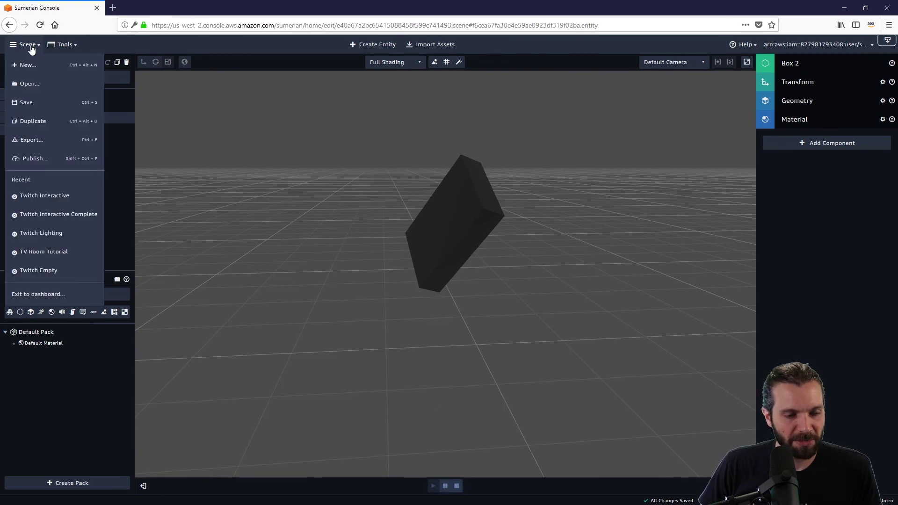
click(35, 159)
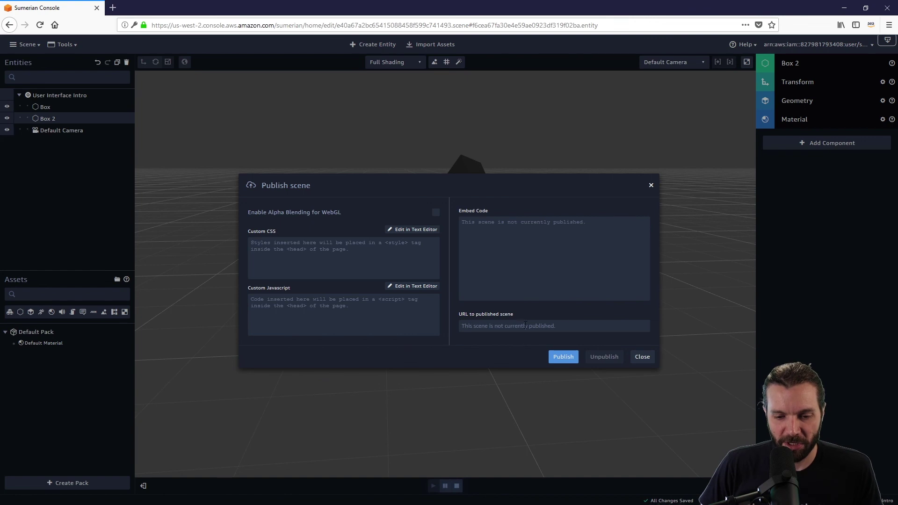
click(642, 357)
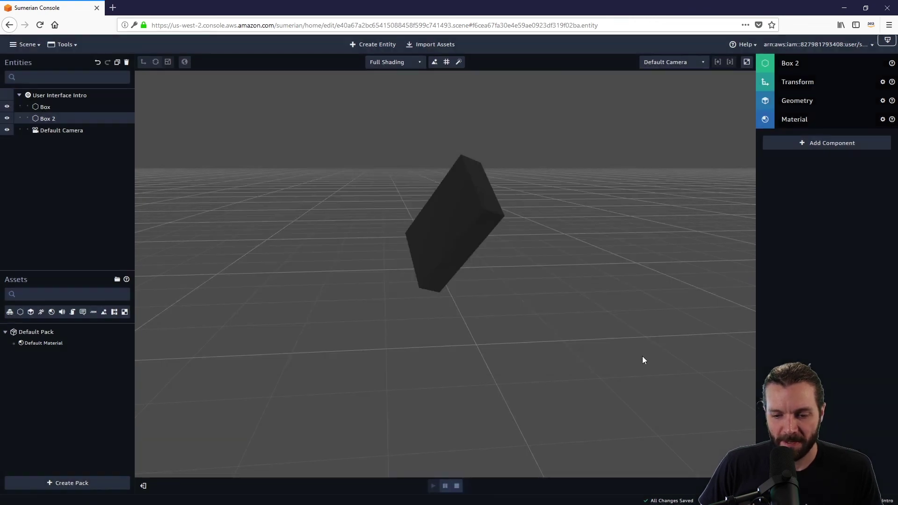
- Exit the scene to the dashboard and show its Home page
click(27, 44)
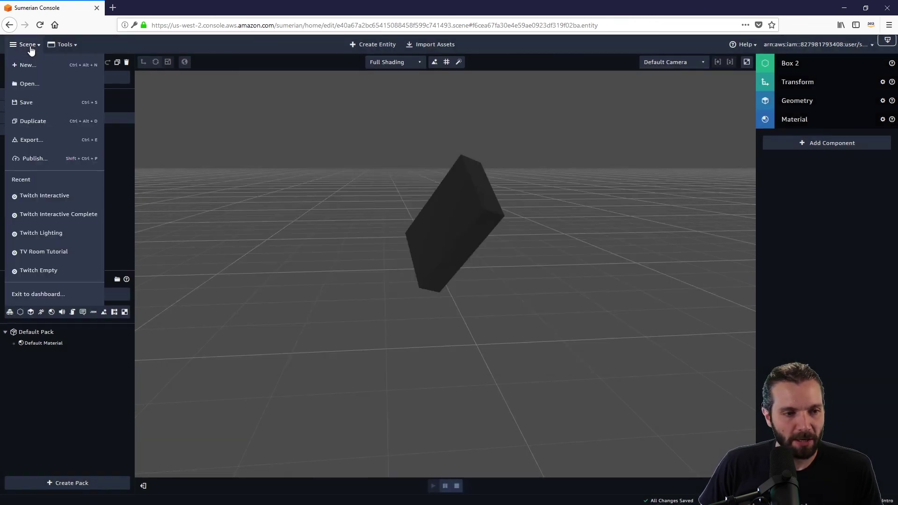
click(27, 294)
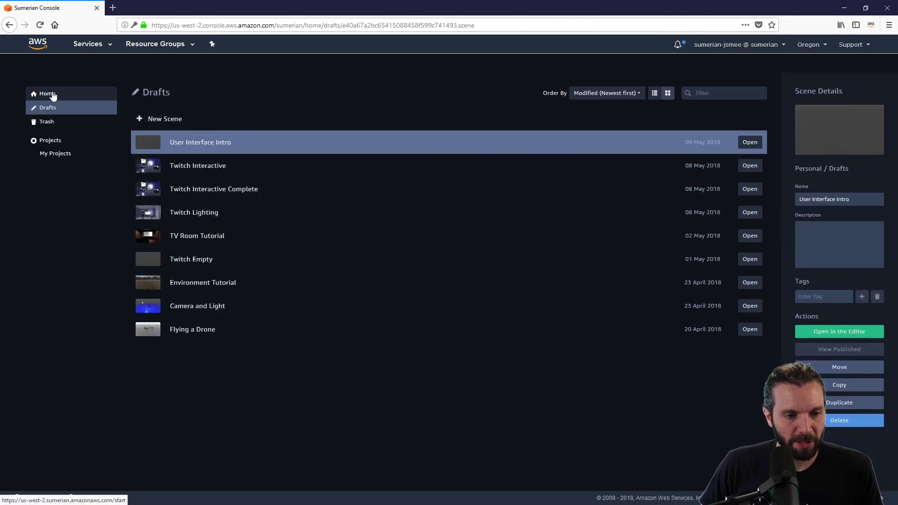
click(49, 96)
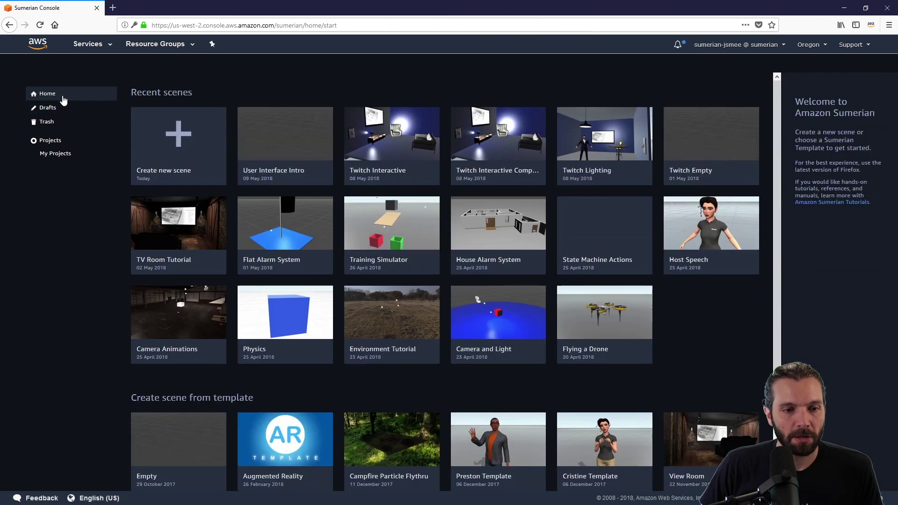
- Create a scene named "UI Lighting" from the Default Lighting template
scroll(283, 131, down, 3)
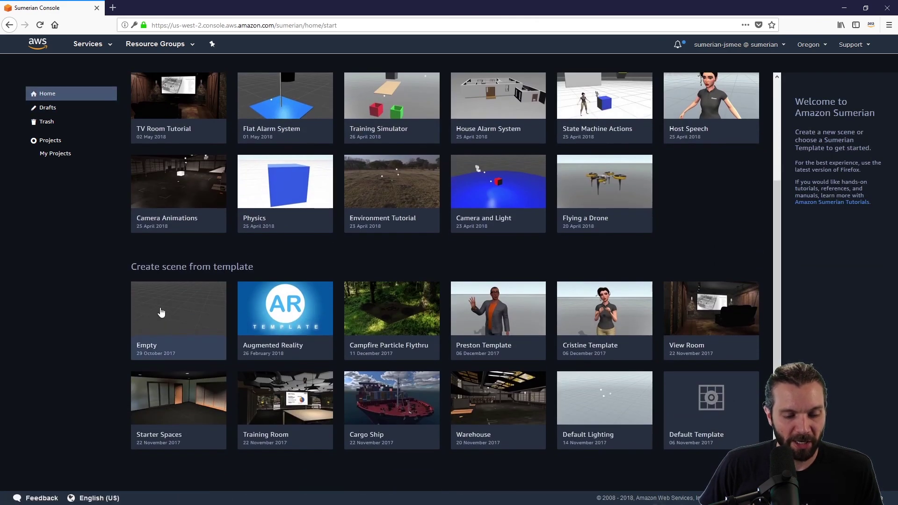
click(600, 410)
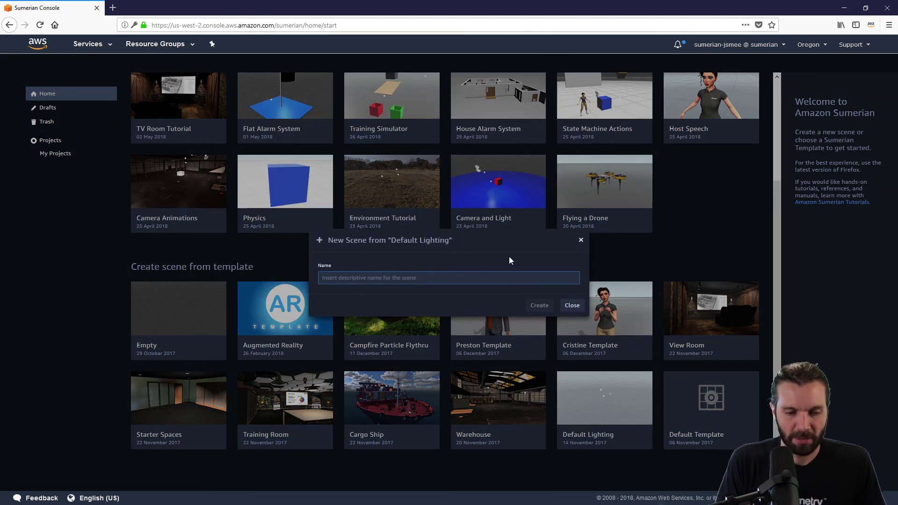
text(u)
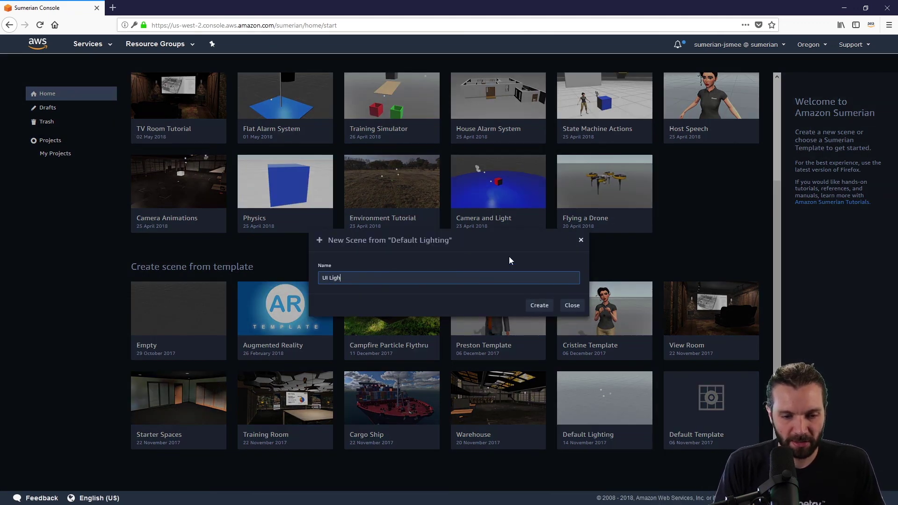
text(I Lighting)
key(Return)
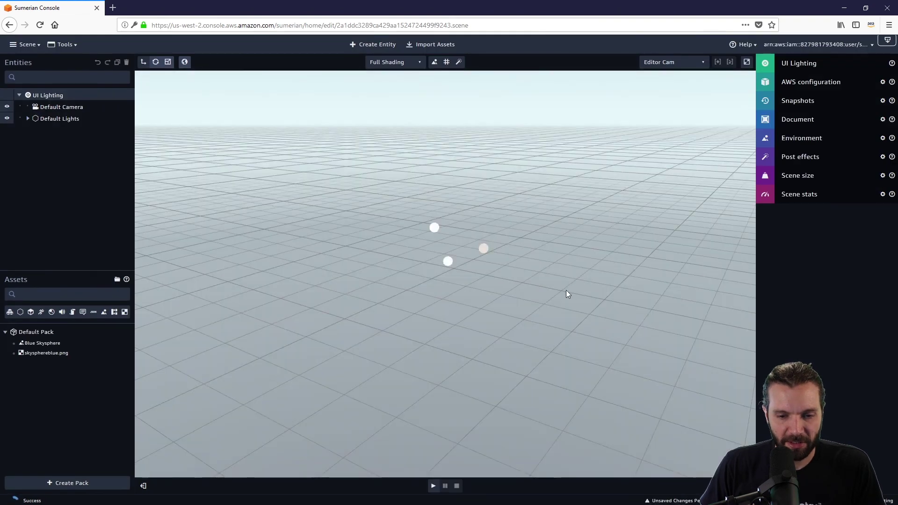
- Expand the Default Lights entity to list its lights and examine them closely in the scene
drag(566, 293, 241, 288)
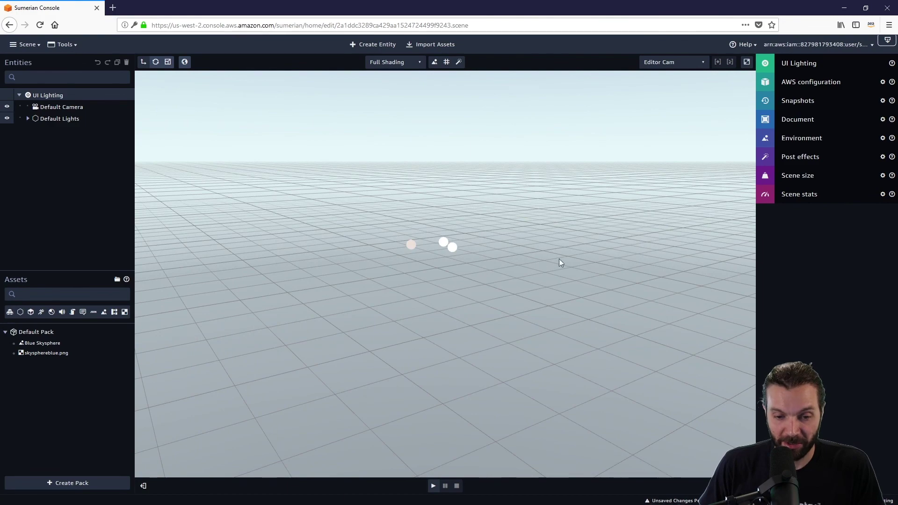
drag(654, 366, 579, 359)
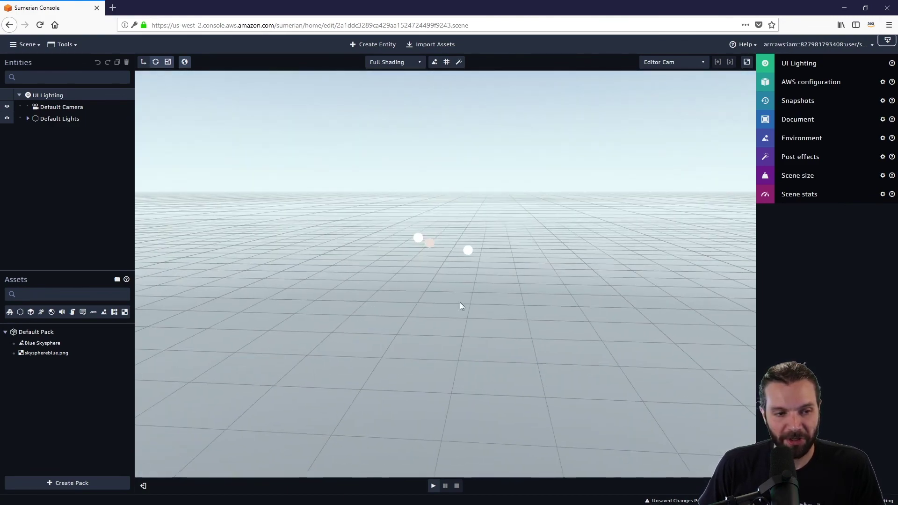
click(28, 118)
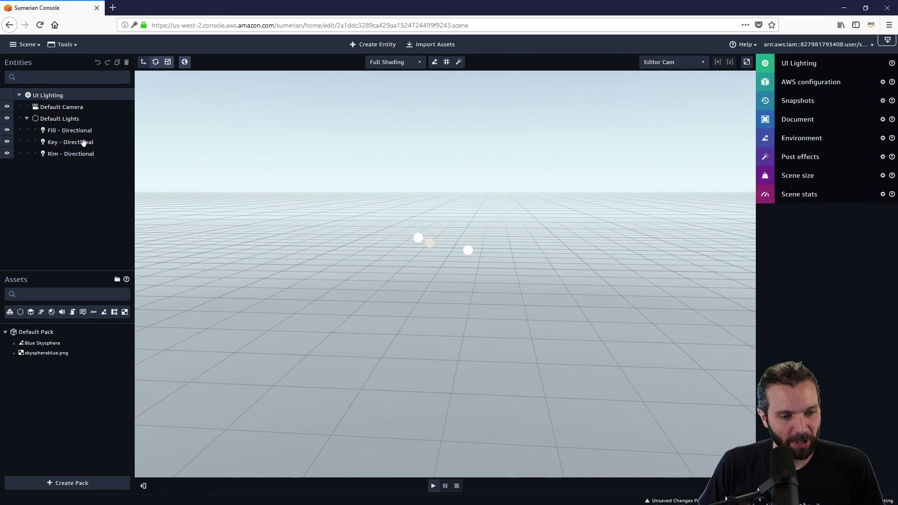
scroll(500, 264, down, 2)
scroll(497, 263, up, 8)
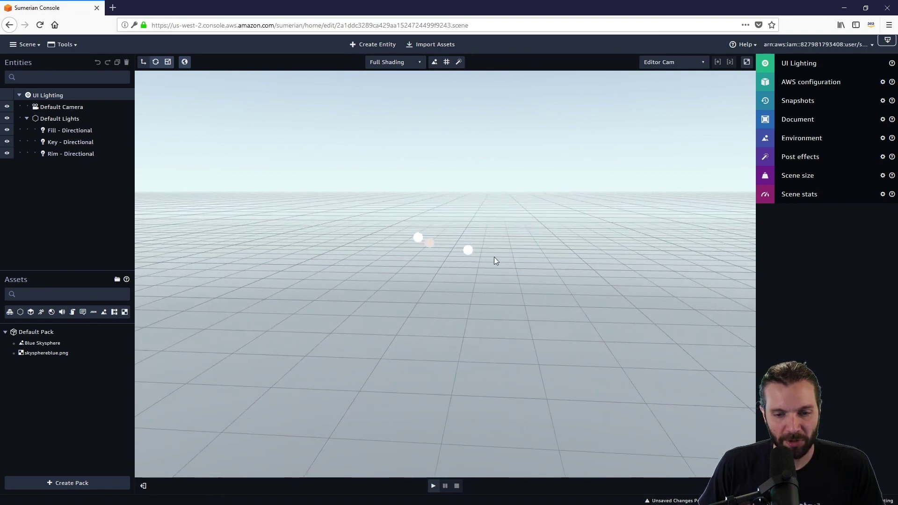
scroll(490, 251, up, 4)
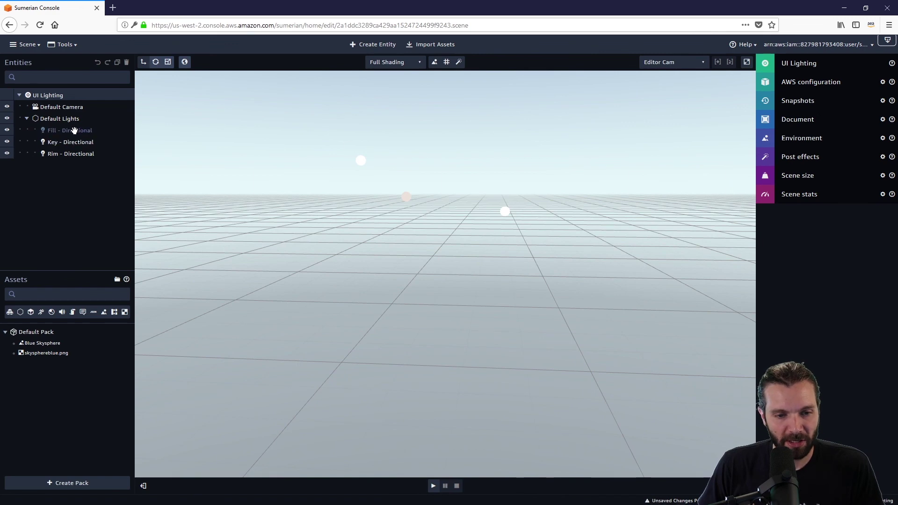
- Select the Key, Rim and Fill directional lights one by one and examine the Fill light's direction from several angles
click(76, 131)
click(74, 144)
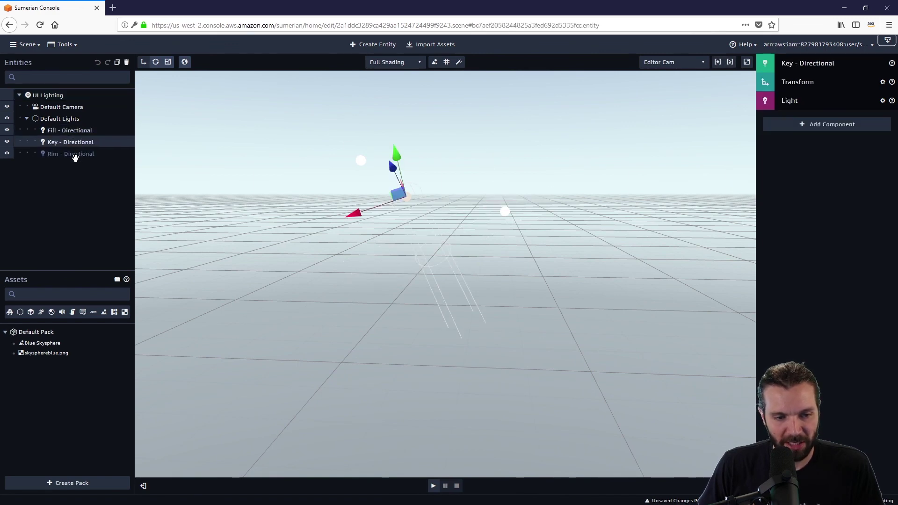
click(73, 154)
click(78, 130)
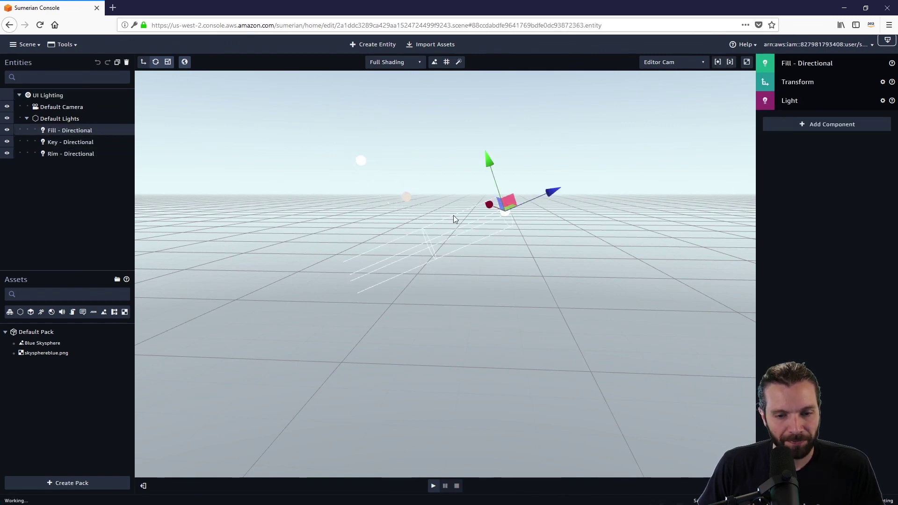
drag(602, 292, 318, 305)
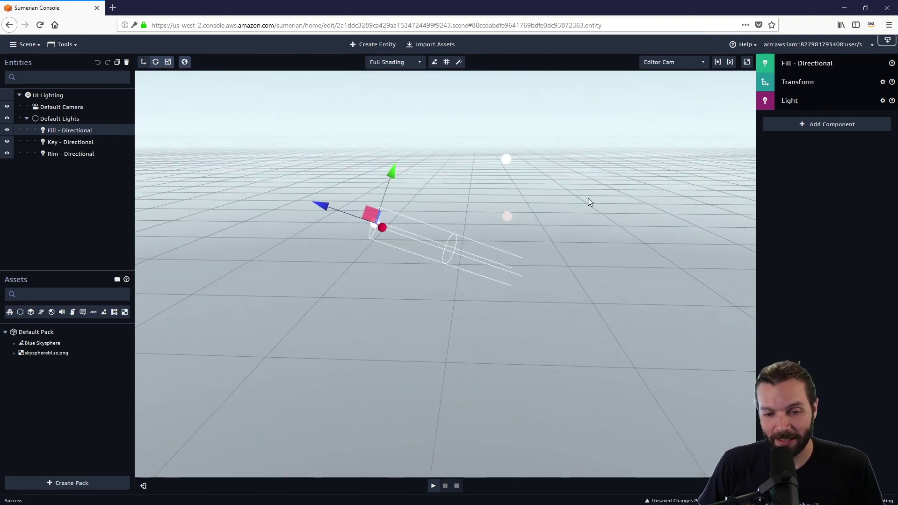
drag(588, 199, 558, 188)
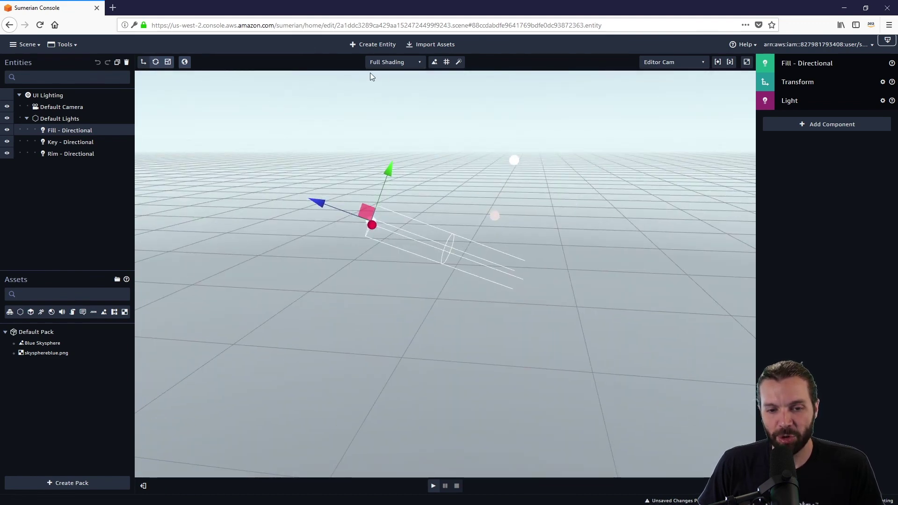
drag(597, 366, 560, 350)
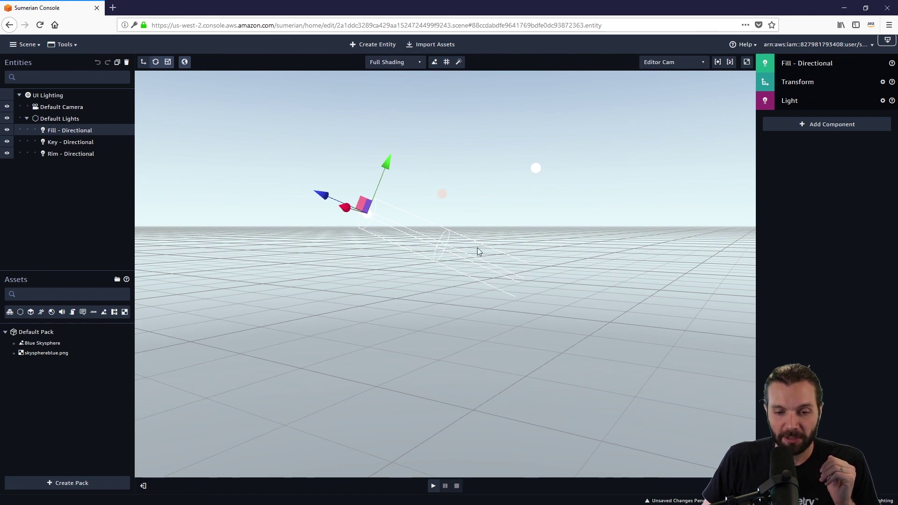
- Show the UI Lighting scene's Environment settings with its skybox and examine the sky background from several angles
click(58, 95)
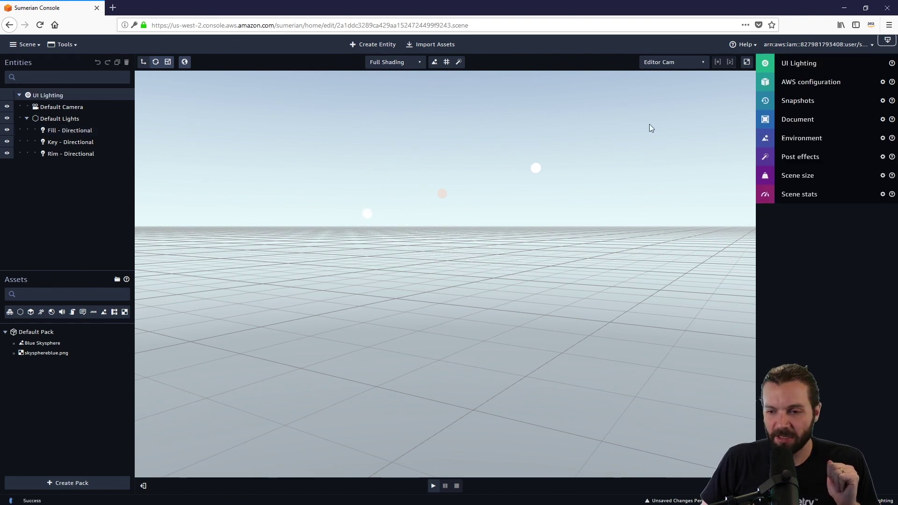
click(820, 140)
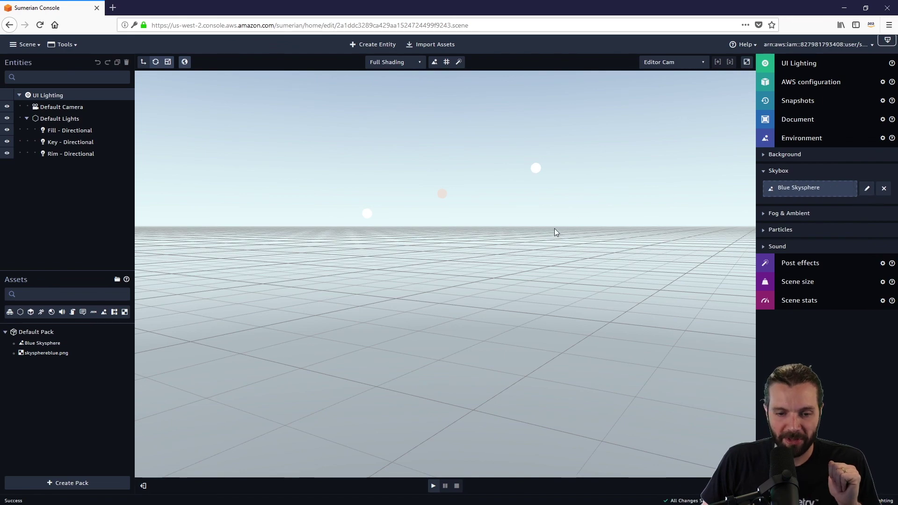
drag(587, 263, 497, 258)
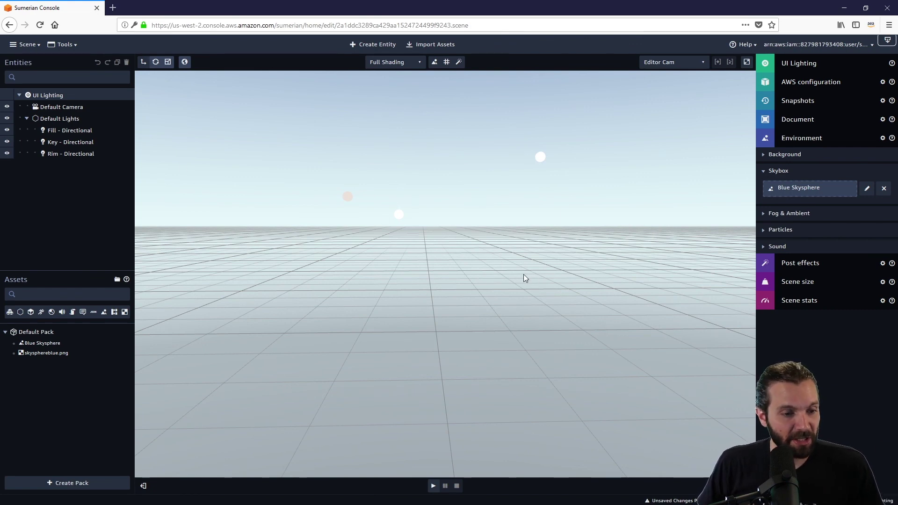
drag(581, 260, 439, 261)
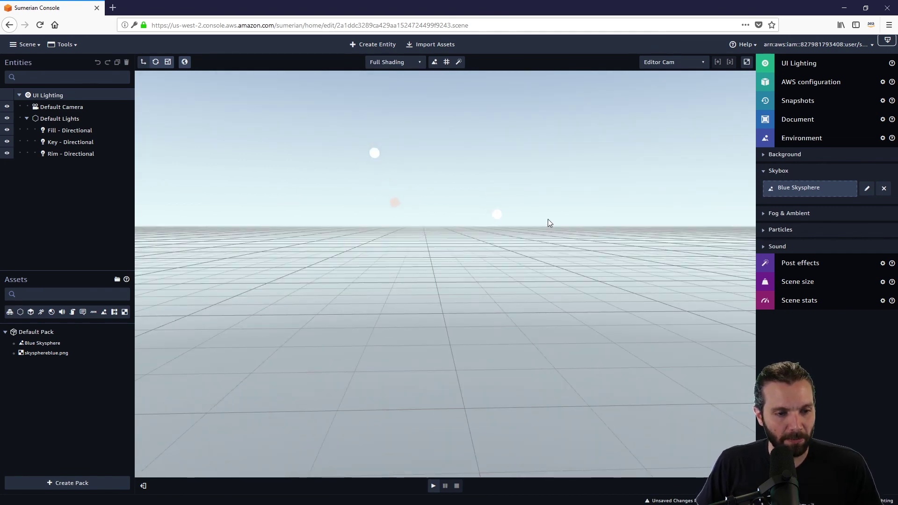
drag(548, 218, 470, 230)
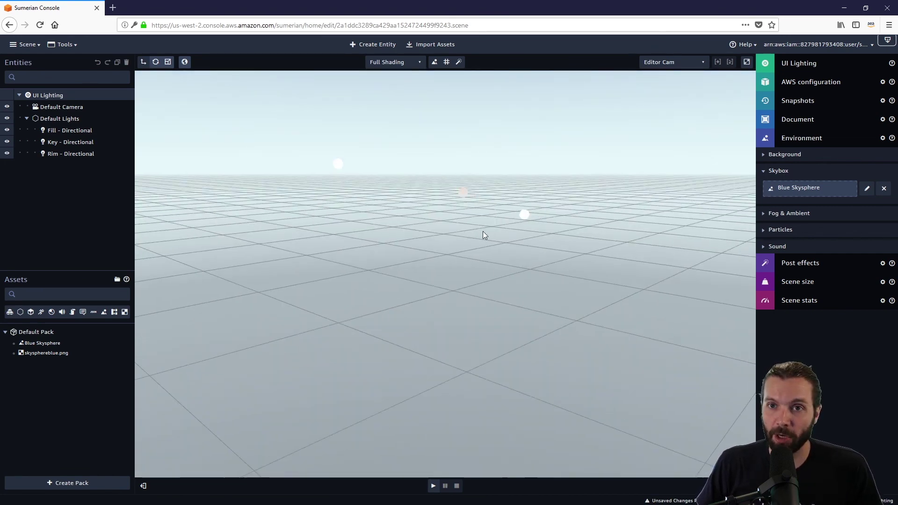